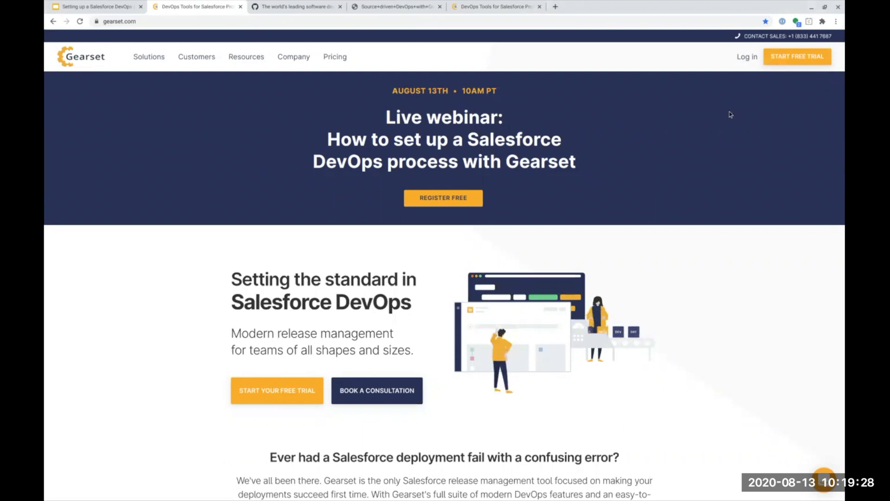
- Log in to Gearset with a Salesforce (Production, Developer) account
{"action": "left_click", "coordinate": [753, 65]}
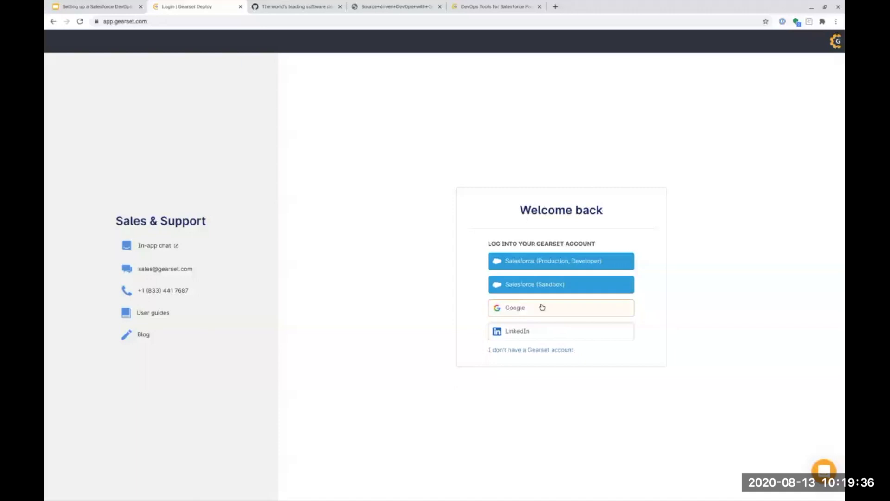
{"action": "left_click", "coordinate": [538, 261]}
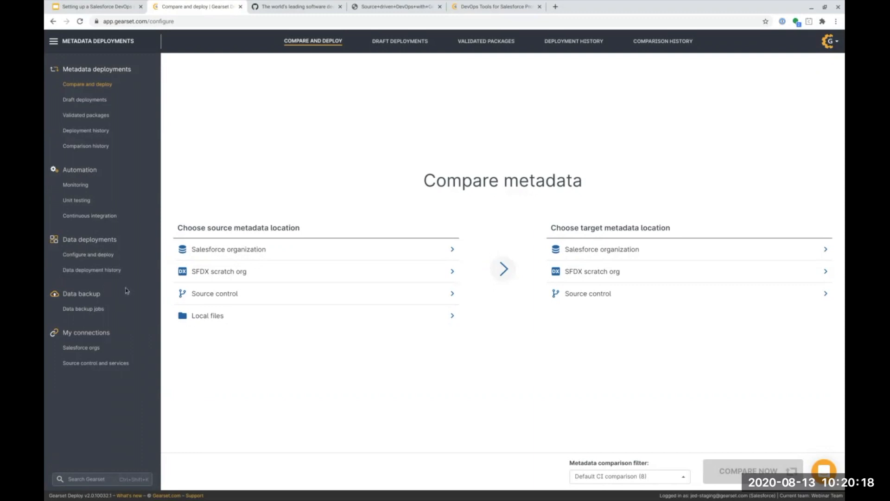
- Start a new Salesforce org connection and enter the dev org's username
{"action": "left_click", "coordinate": [94, 349]}
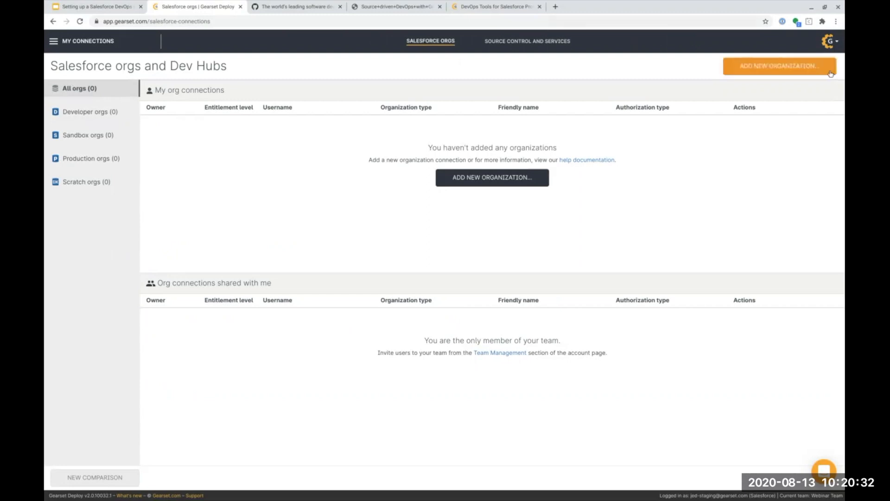
{"action": "left_click", "coordinate": [821, 69]}
{"action": "left_click", "coordinate": [386, 108]}
{"action": "type", "text": "dev"}
{"action": "key", "text": "BackSpace"}
{"action": "key", "text": "BackSpace"}
{"action": "key", "text": "BackSpace"}
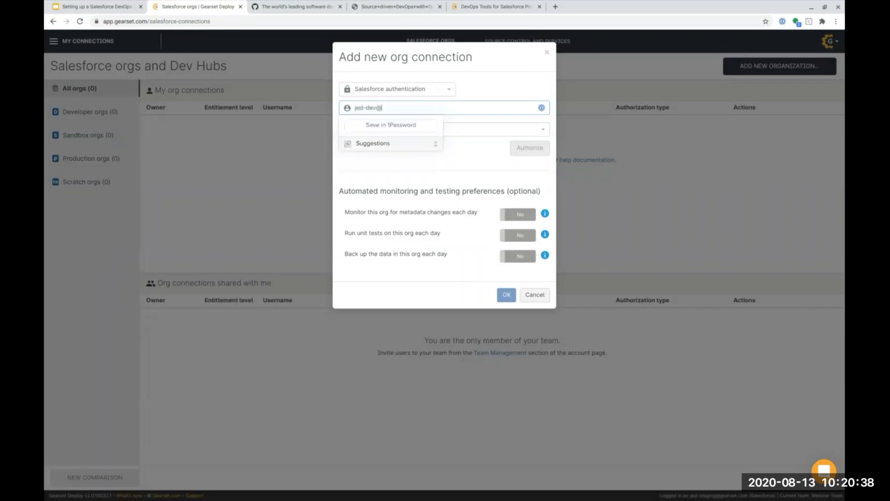
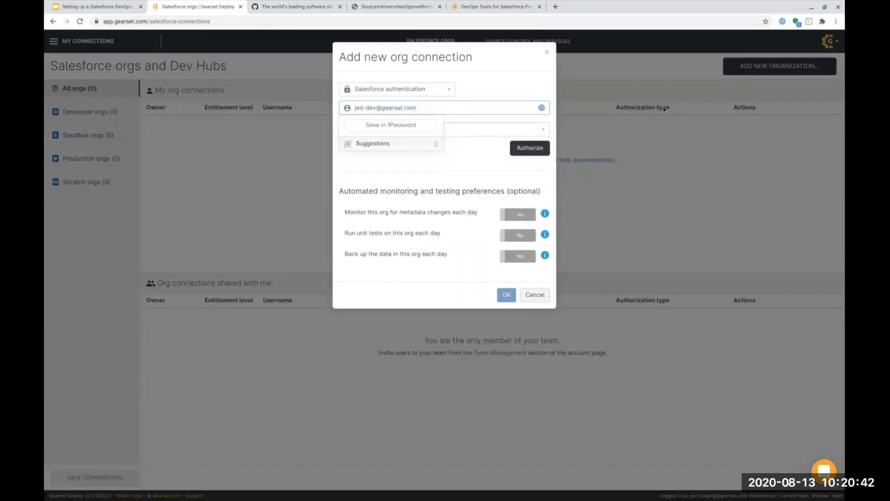
- Authorize the dev org with its saved Salesforce login, leaving monitoring, tests and backups off
{"action": "left_click", "coordinate": [519, 148]}
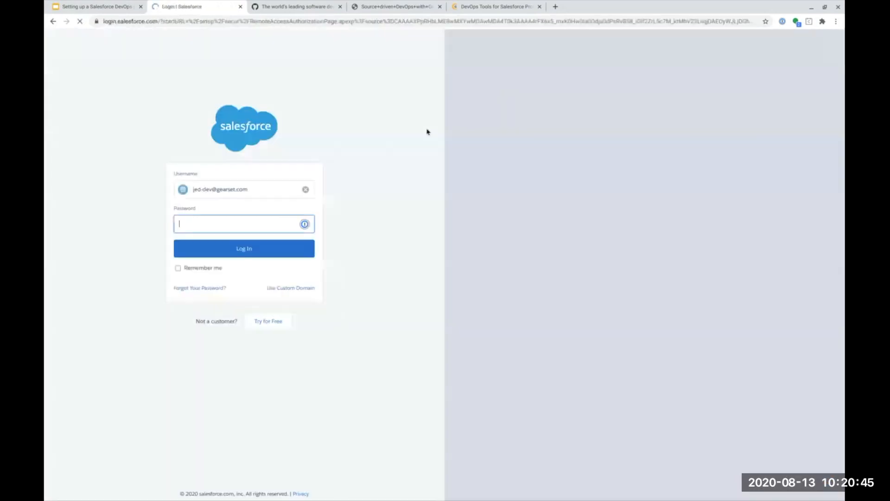
{"action": "left_click", "coordinate": [250, 223]}
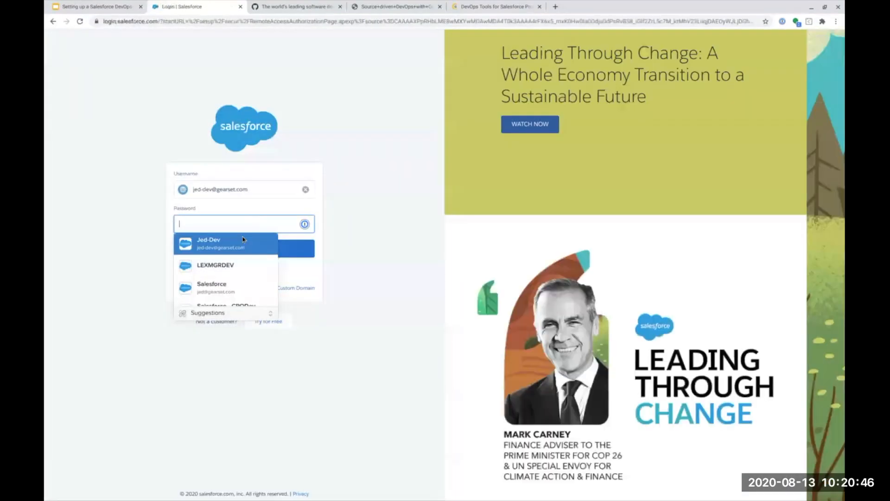
{"action": "left_click", "coordinate": [242, 239]}
{"action": "left_click", "coordinate": [236, 250]}
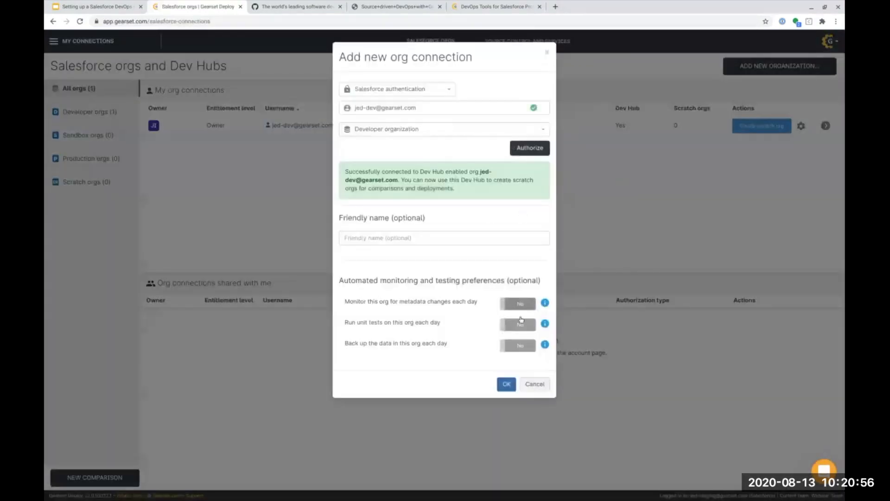
{"action": "left_click", "coordinate": [533, 384]}
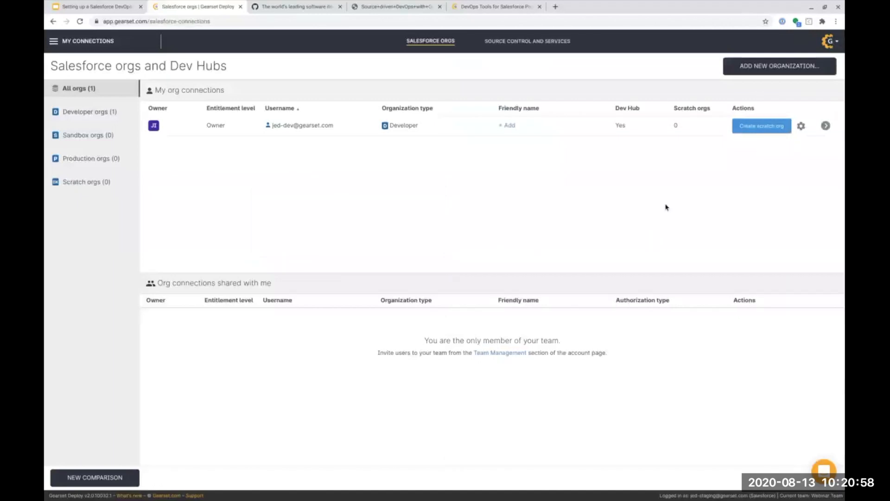
- Add another org connection with the staging org's username and authorize it via its saved login
{"action": "left_click", "coordinate": [771, 66]}
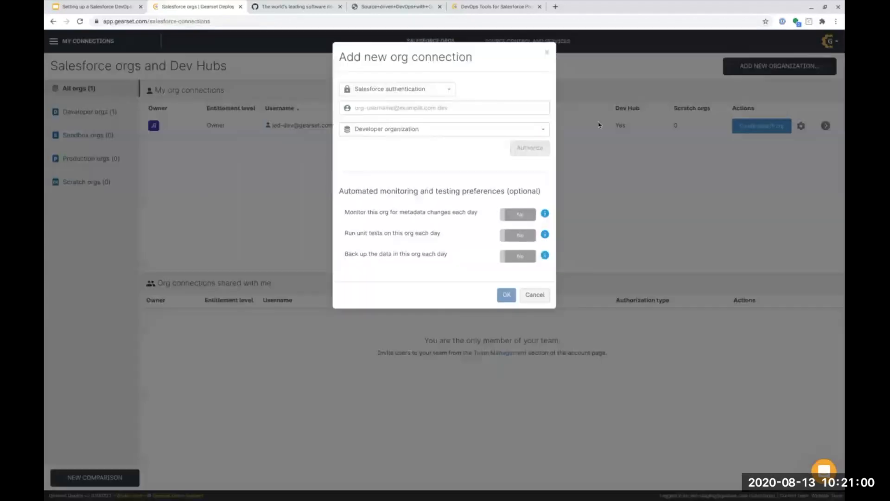
{"action": "left_click", "coordinate": [390, 109]}
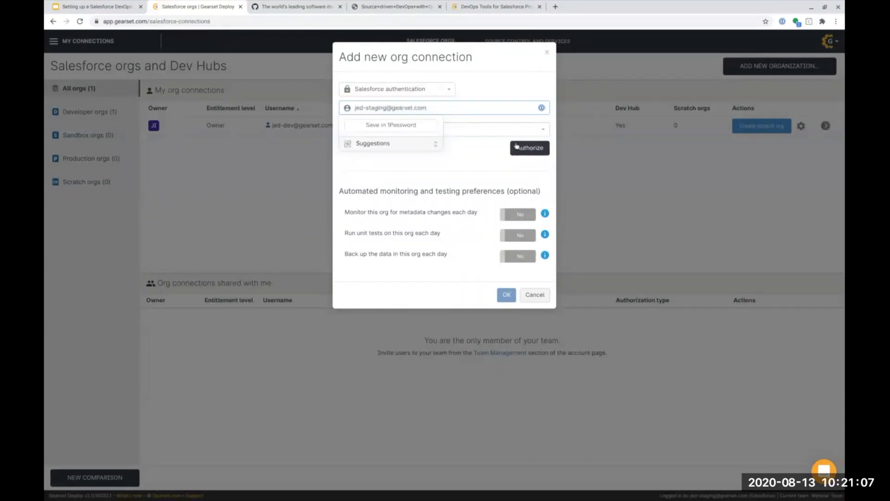
{"action": "left_click", "coordinate": [517, 147]}
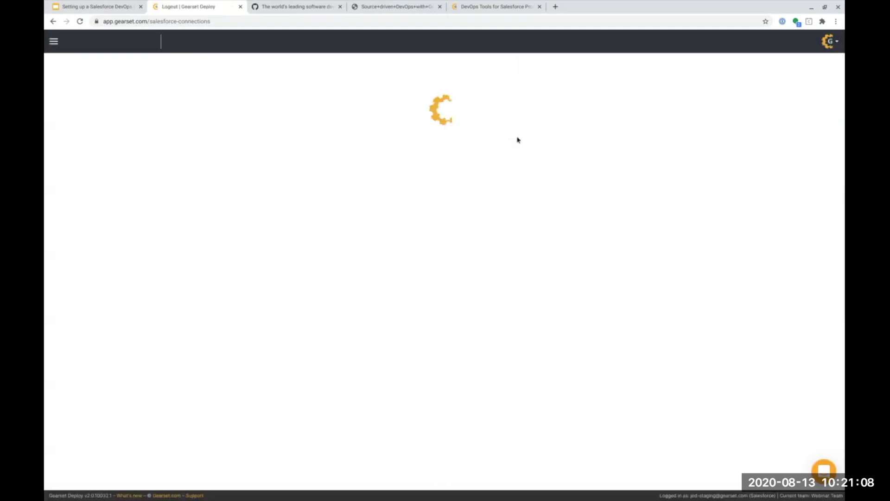
{"action": "scroll", "coordinate": [237, 279], "scroll_direction": "down", "scroll_amount": 5}
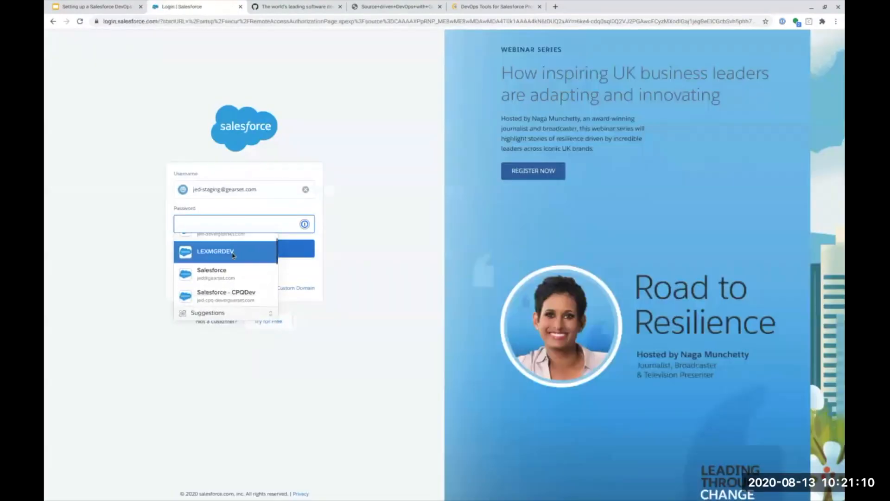
{"action": "scroll", "coordinate": [239, 281], "scroll_direction": "down", "scroll_amount": 1}
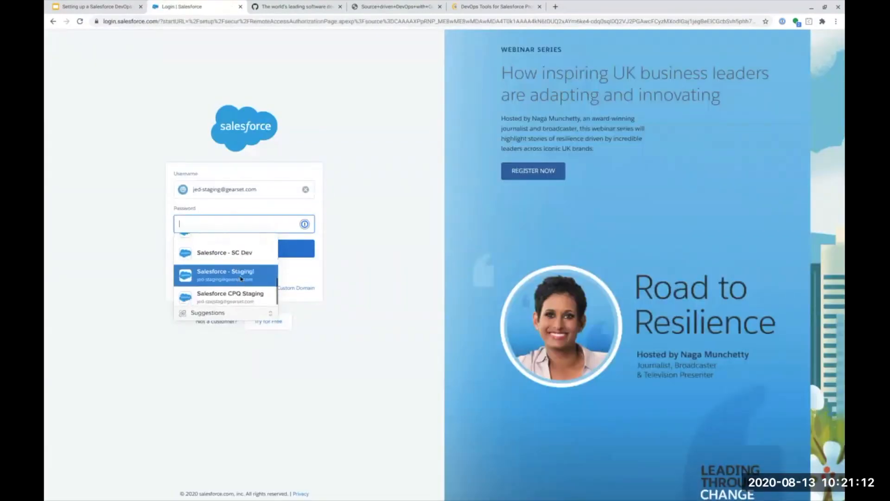
{"action": "left_click", "coordinate": [238, 278]}
{"action": "left_click", "coordinate": [226, 255]}
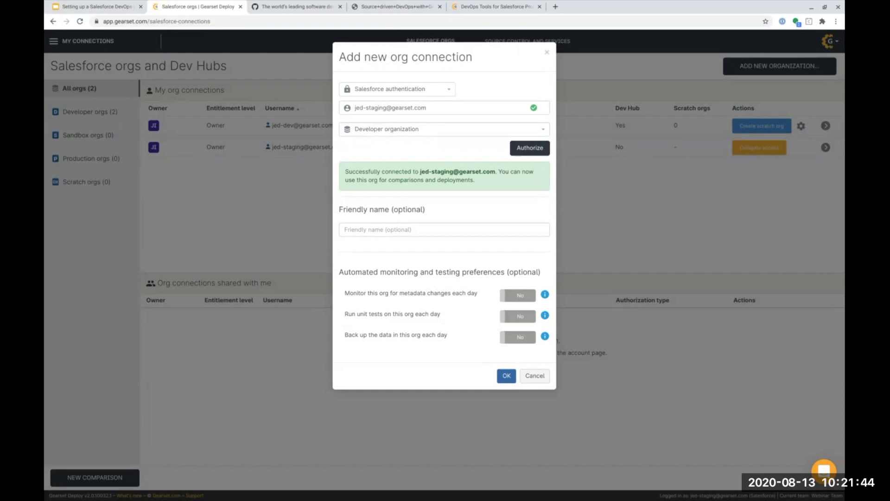
- Turn on daily unit tests and daily metadata monitoring for the staging org and save
{"action": "left_click", "coordinate": [502, 319]}
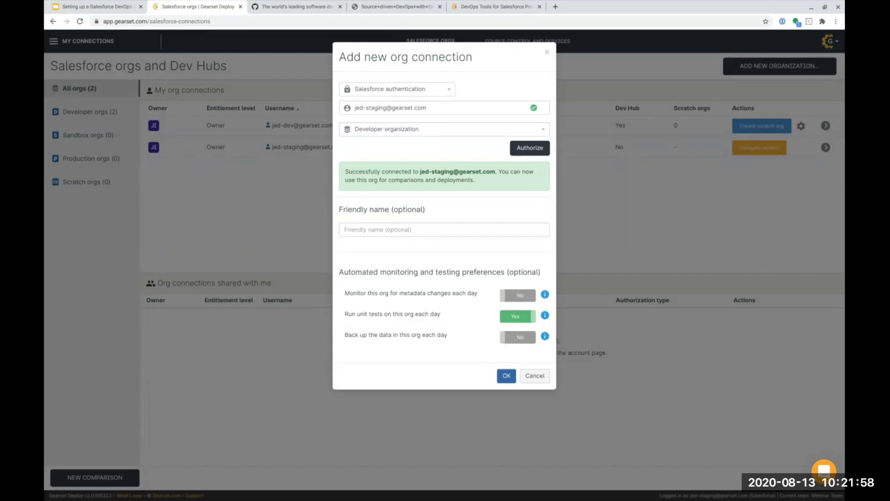
{"action": "left_click", "coordinate": [520, 296]}
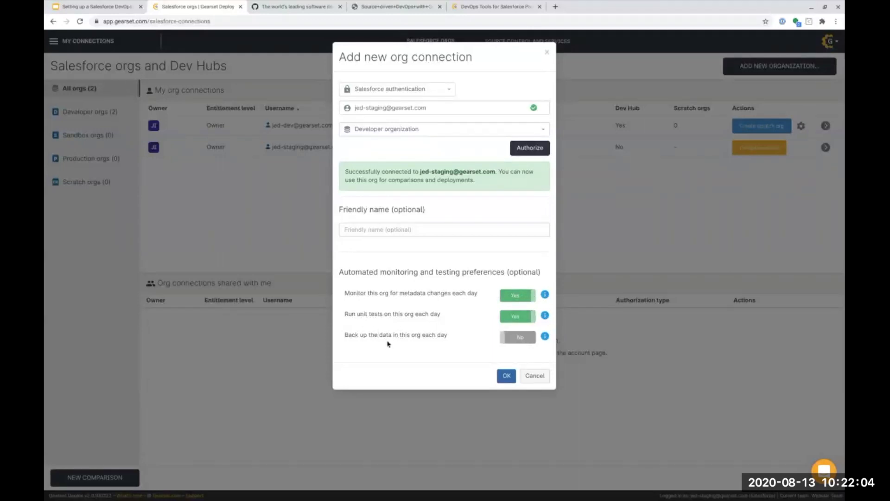
{"action": "left_click", "coordinate": [507, 378]}
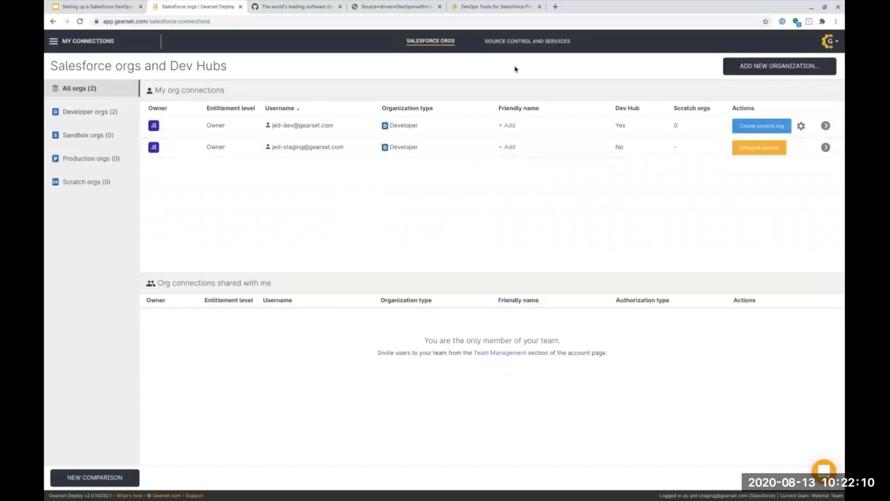
- Begin connecting GitHub from the Source control and services connections
{"action": "left_click", "coordinate": [530, 40]}
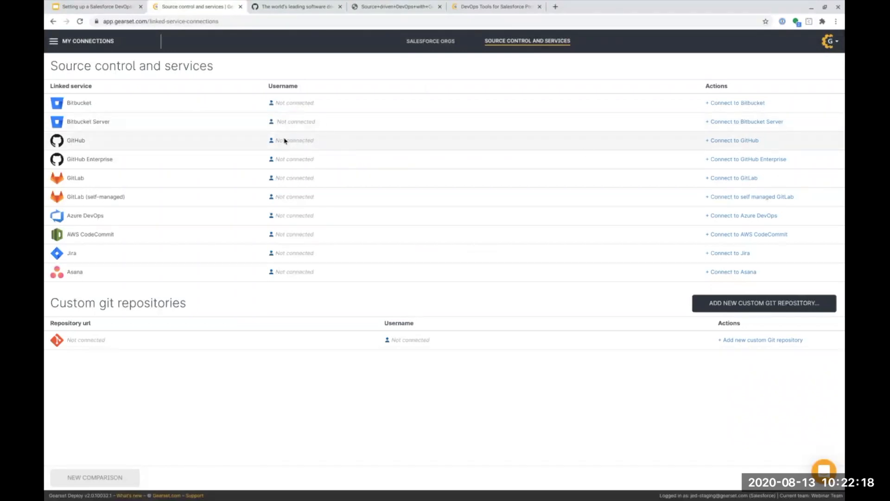
{"action": "left_click", "coordinate": [747, 141]}
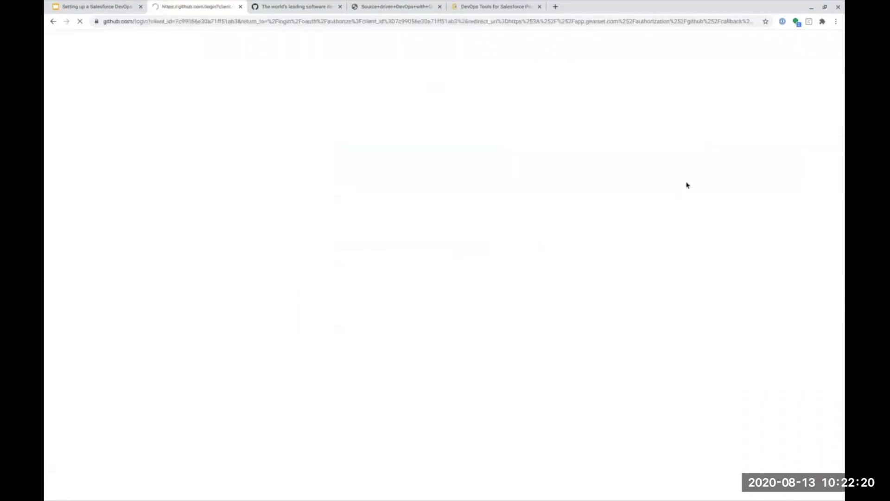
- Sign in to GitHub with the saved credentials and submit the SMS two-factor code
{"action": "left_click", "coordinate": [444, 188]}
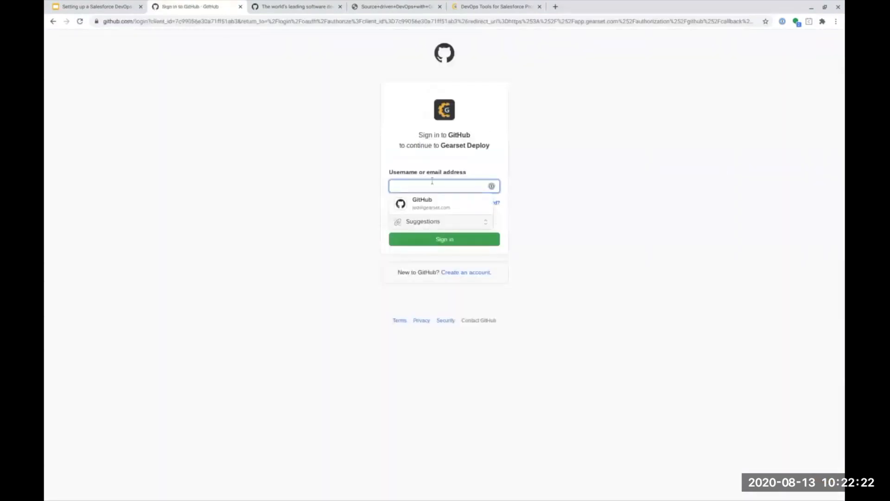
{"action": "left_click", "coordinate": [435, 207]}
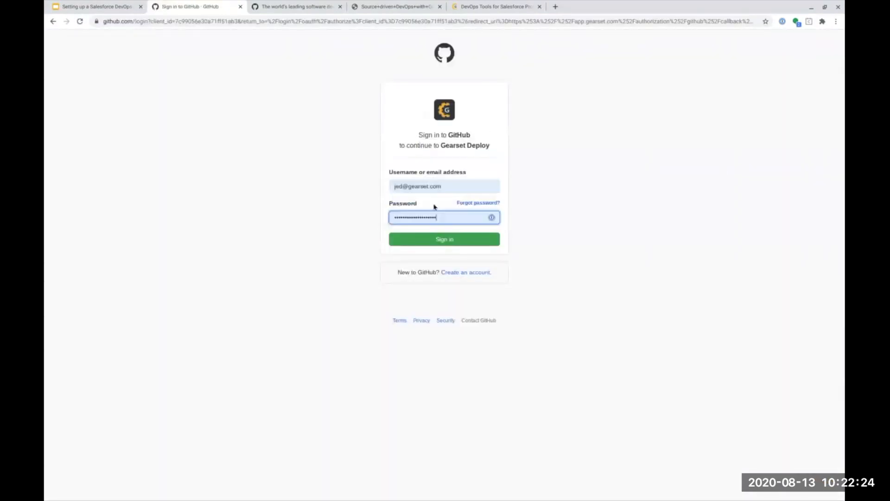
{"action": "left_click", "coordinate": [451, 245]}
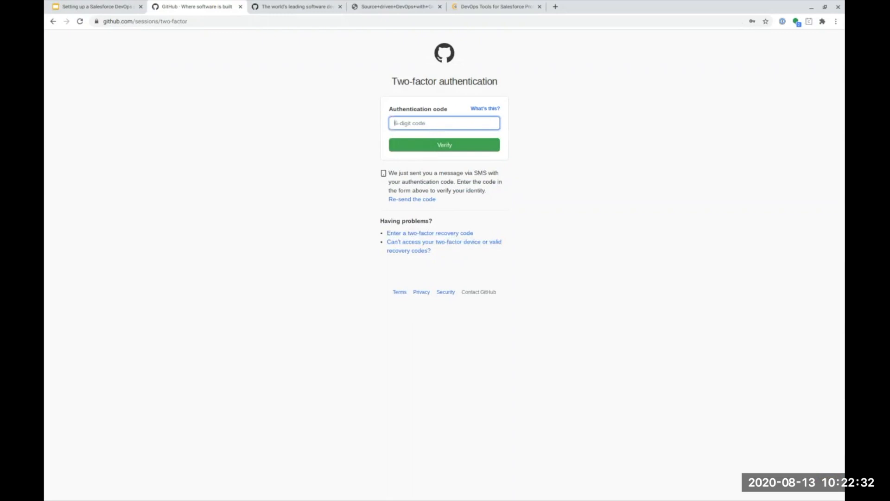
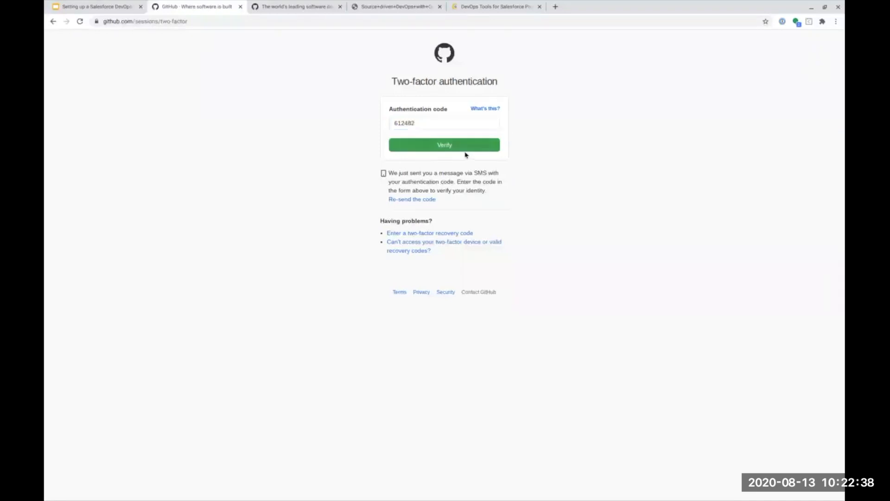
{"action": "left_click", "coordinate": [465, 151]}
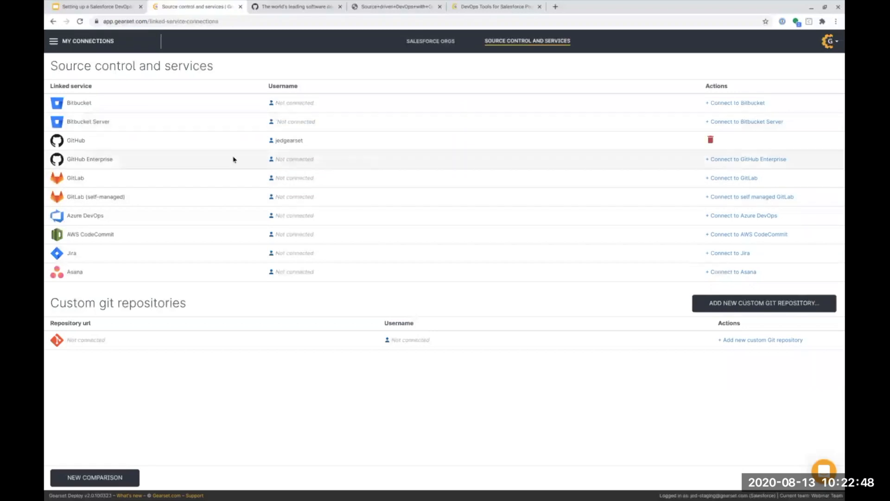
- Return to Compare and deploy, then view the 'Source driven DevOps with Gearset' diagram
{"action": "left_click", "coordinate": [54, 41]}
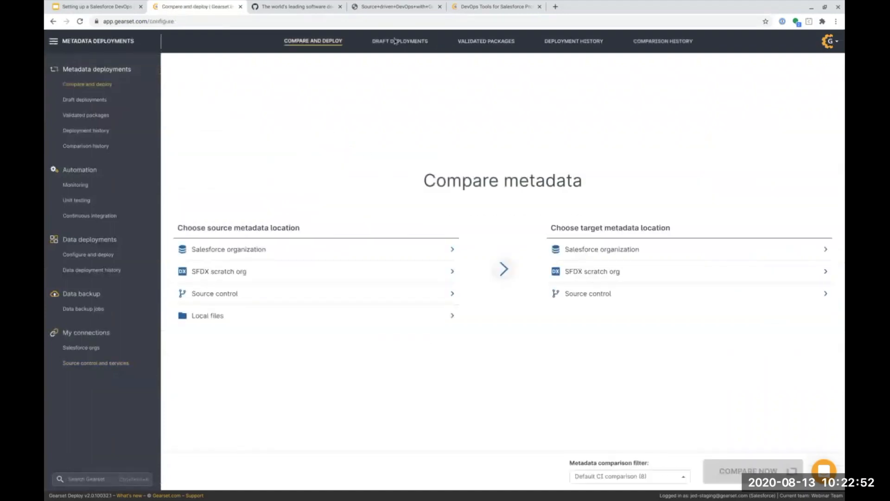
{"action": "left_click", "coordinate": [395, 7]}
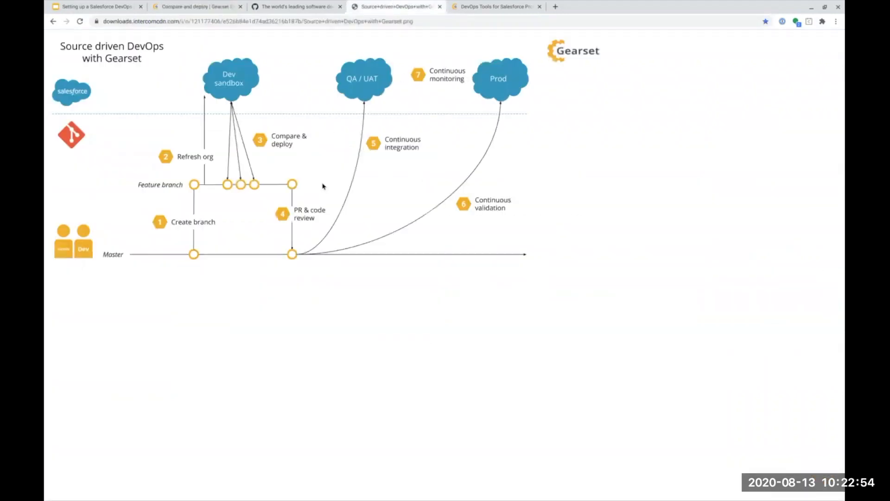
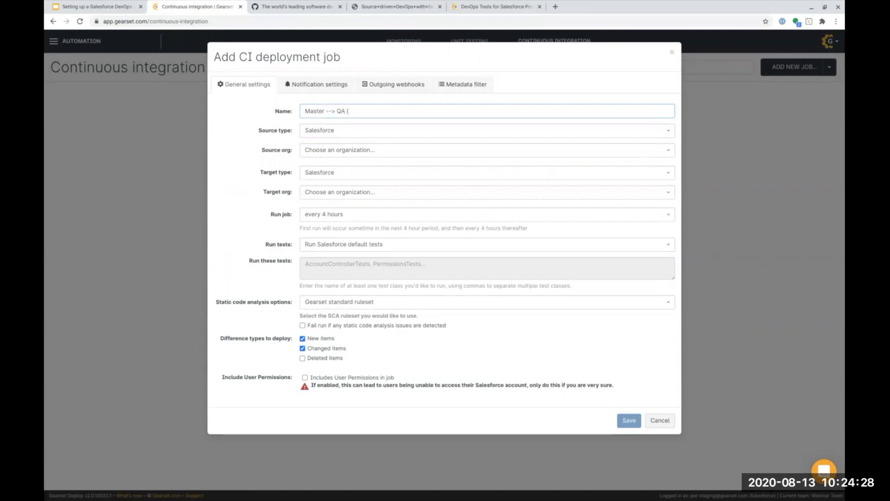
- Name the job 'Master --> QA (Staging)' with GitHub's Salesforce-Development master branch as source
{"action": "type", "text": "aging)"}
{"action": "left_click", "coordinate": [318, 132]}
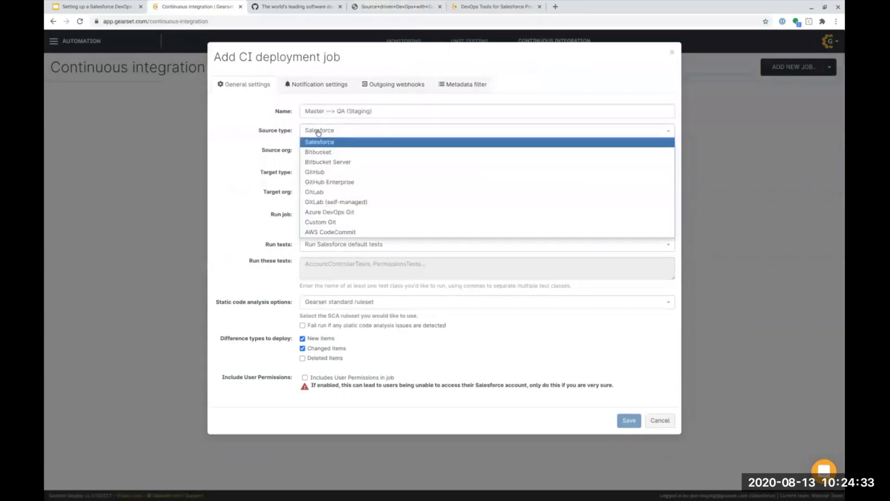
{"action": "left_click", "coordinate": [320, 172]}
{"action": "left_click", "coordinate": [343, 153]}
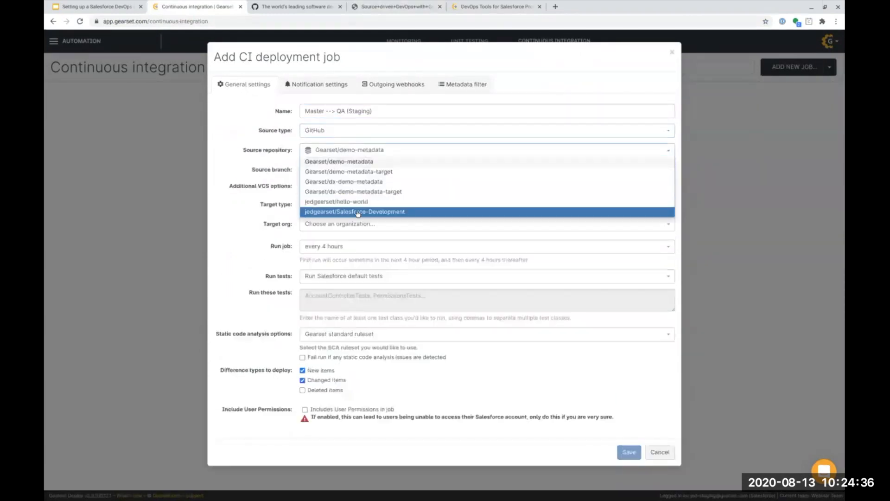
{"action": "left_click", "coordinate": [345, 211]}
{"action": "left_click", "coordinate": [343, 173]}
{"action": "left_click", "coordinate": [342, 193]}
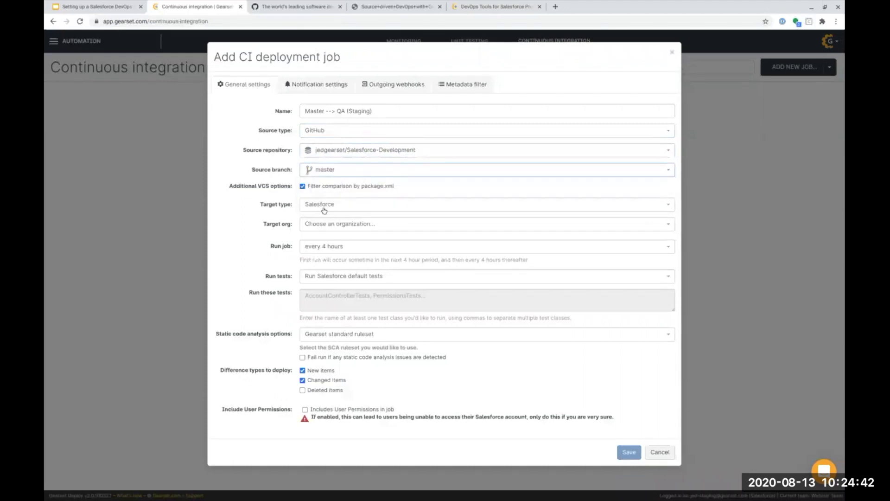
- Target the staging org, run whenever the source branch updates, and keep Salesforce default tests
{"action": "left_click", "coordinate": [322, 224]}
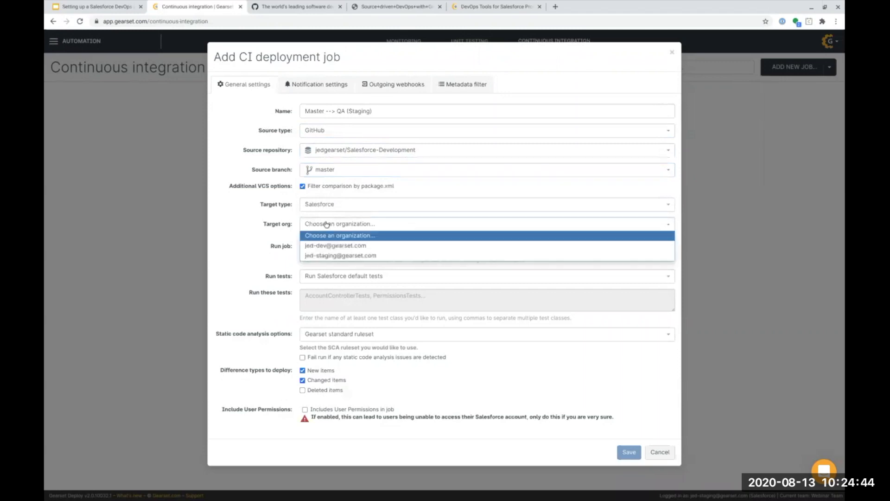
{"action": "left_click", "coordinate": [329, 254]}
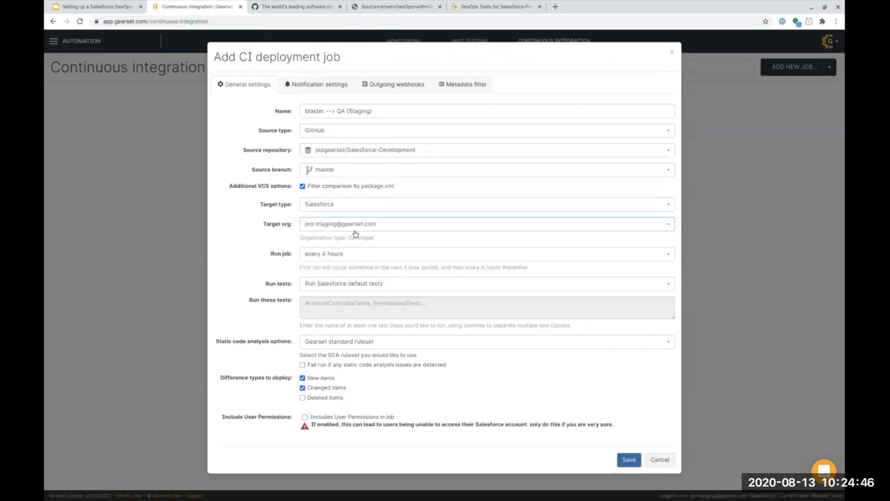
{"action": "left_click", "coordinate": [324, 258]}
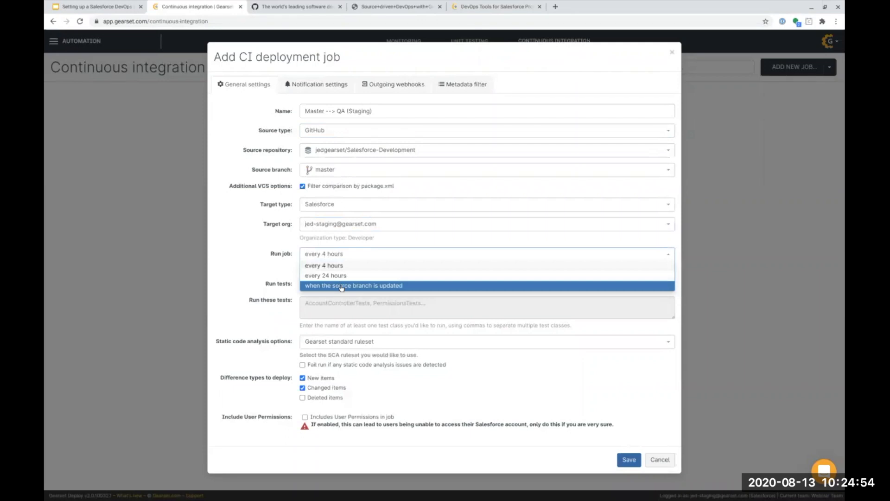
{"action": "left_click", "coordinate": [335, 286]}
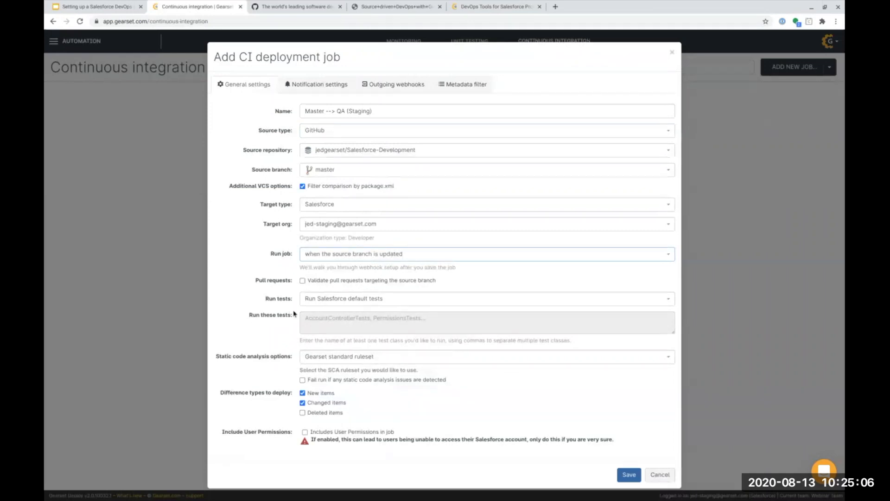
{"action": "left_click", "coordinate": [326, 301]}
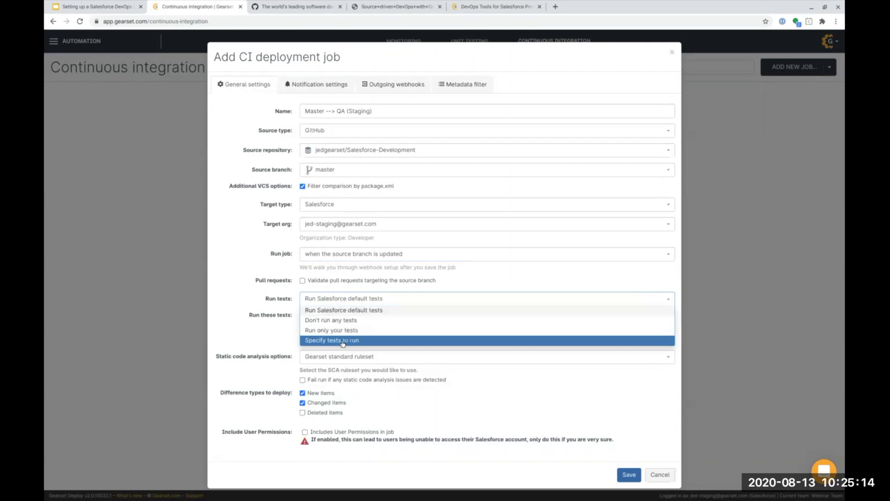
{"action": "left_click", "coordinate": [344, 309]}
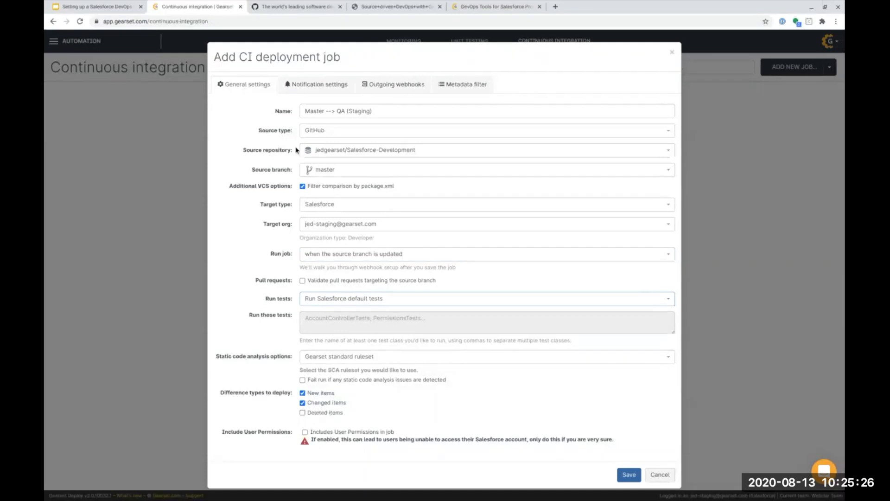
{"action": "left_click", "coordinate": [313, 85]}
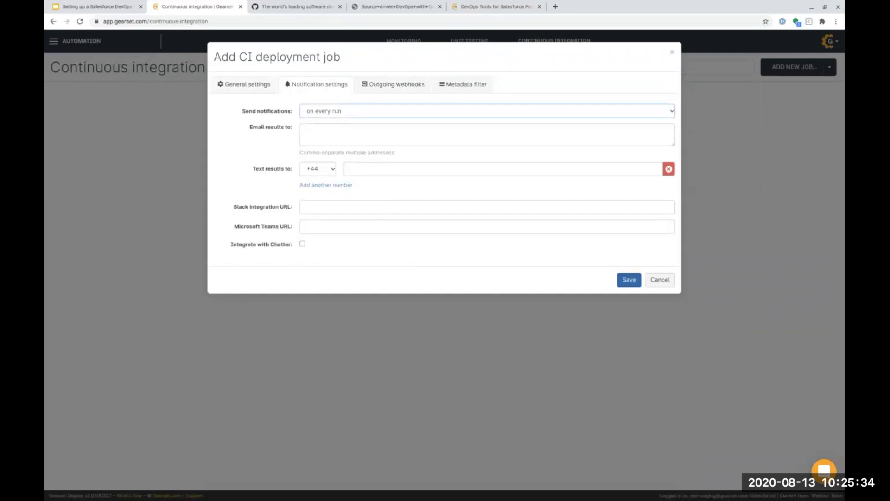
- Enter the e-mail address that should receive job run results
{"action": "left_click", "coordinate": [321, 134]}
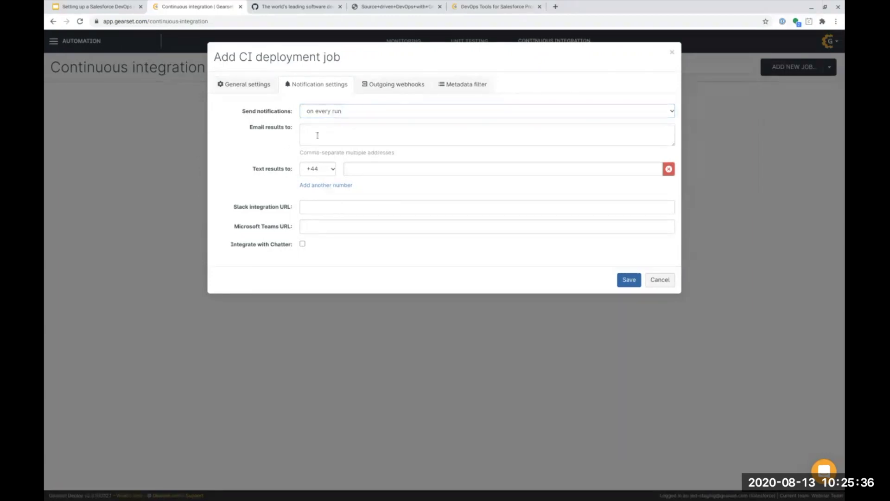
{"action": "left_click", "coordinate": [276, 188]}
- Review the Outgoing webhooks and Metadata filter settings, then save the CI job
{"action": "left_click", "coordinate": [386, 87]}
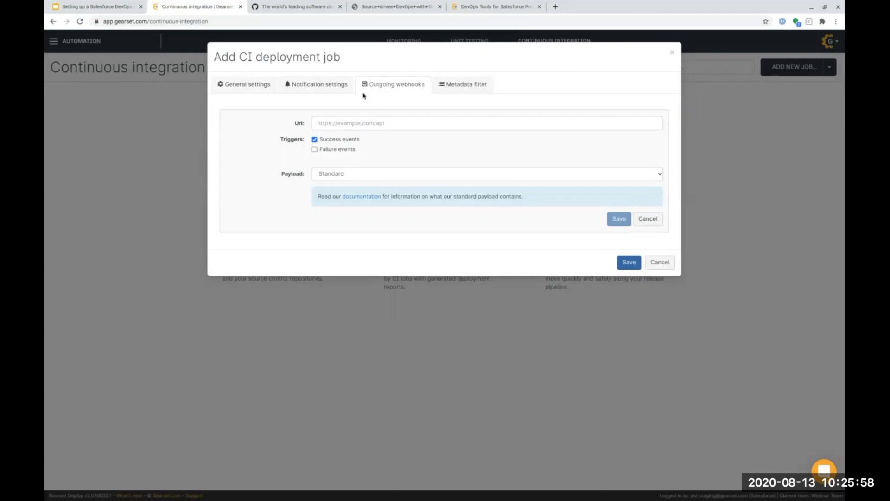
{"action": "left_click", "coordinate": [451, 89]}
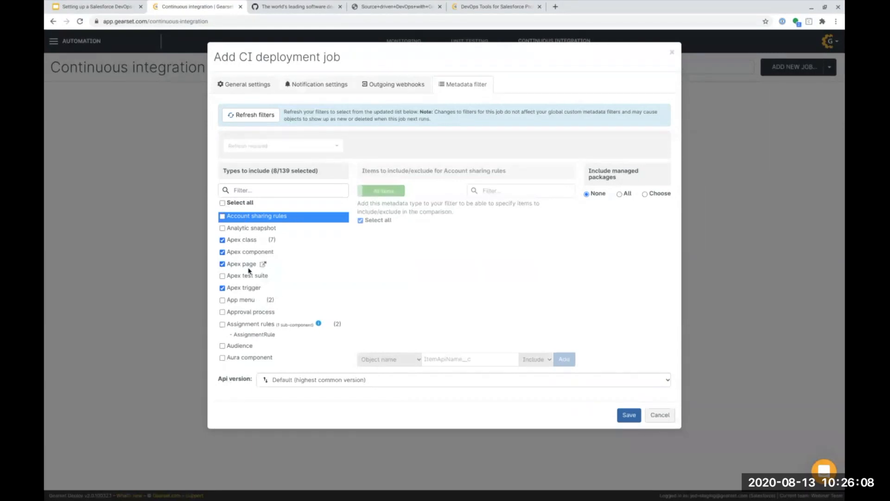
{"action": "scroll", "coordinate": [282, 305], "scroll_direction": "down", "scroll_amount": 1}
{"action": "scroll", "coordinate": [282, 305], "scroll_direction": "down", "scroll_amount": 2}
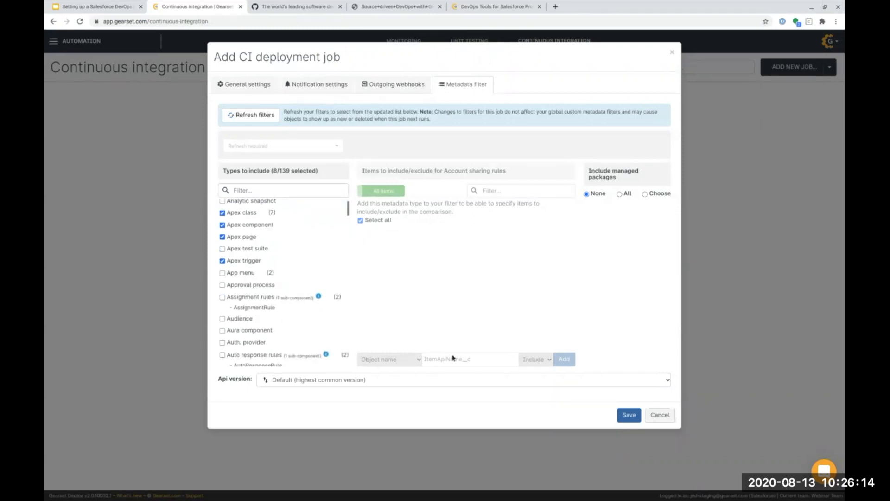
{"action": "left_click", "coordinate": [632, 417]}
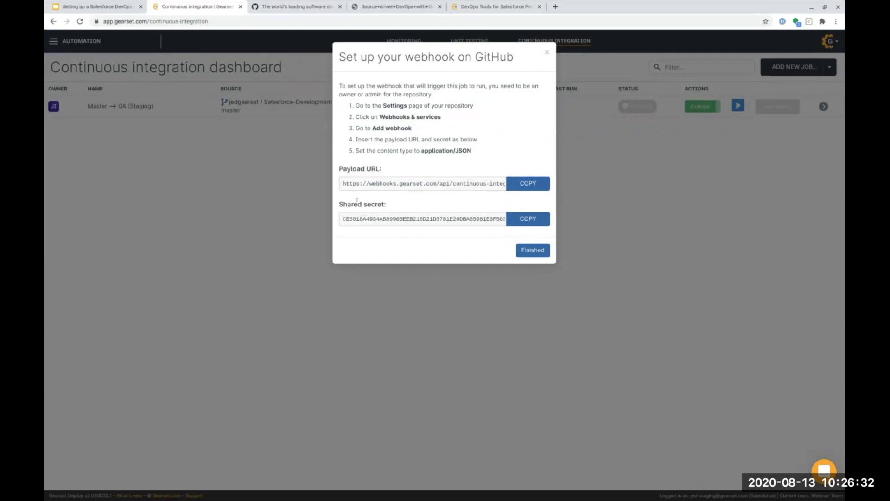
- Start a new webhook on the Salesforce-Development repository with Gearset's payload URL
{"action": "left_click", "coordinate": [294, 5]}
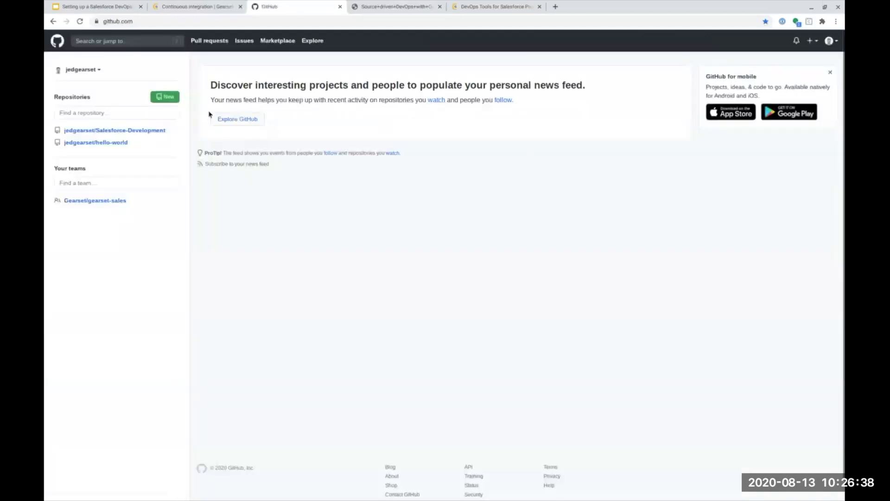
{"action": "left_click", "coordinate": [149, 131]}
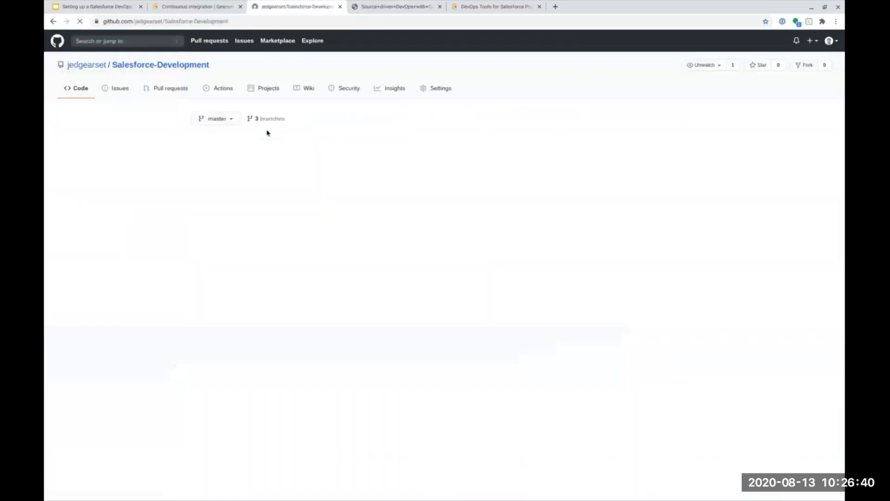
{"action": "left_click", "coordinate": [436, 90]}
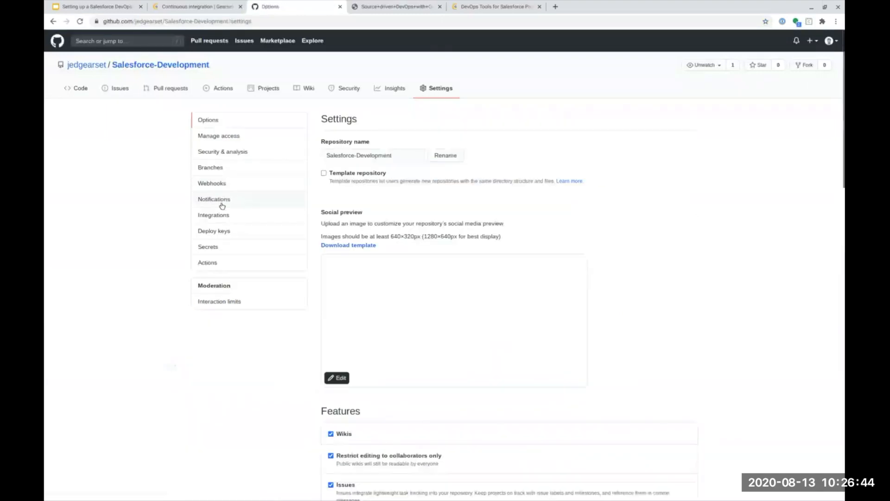
{"action": "left_click", "coordinate": [221, 185]}
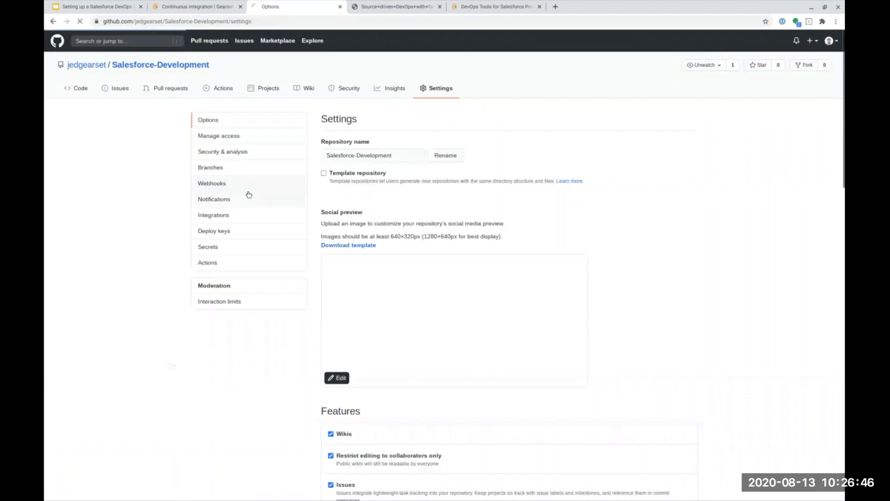
{"action": "left_click", "coordinate": [667, 123]}
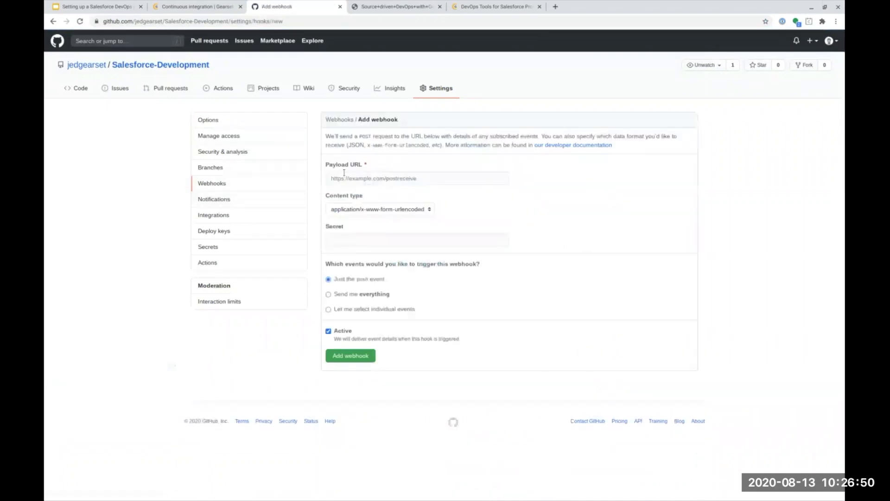
{"action": "left_click", "coordinate": [343, 182]}
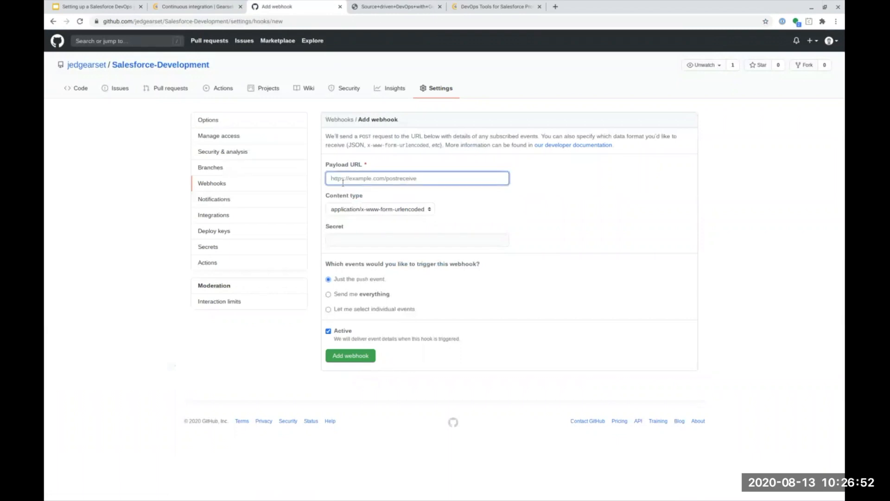
{"action": "left_click", "coordinate": [199, 6]}
{"action": "left_click", "coordinate": [538, 183]}
{"action": "left_click", "coordinate": [320, 6]}
{"action": "key", "text": "ctrl+v"}
- Paste Gearset's shared secret, set content type to application/json, and create the webhook
{"action": "left_click", "coordinate": [200, 7]}
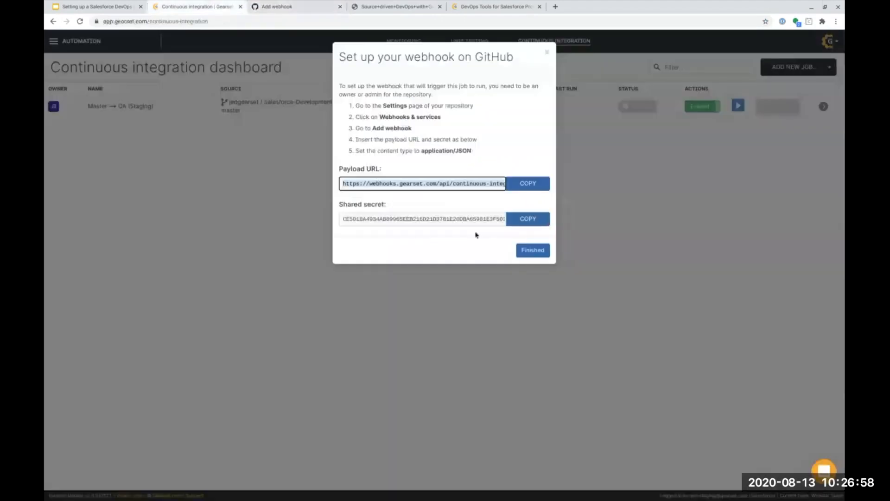
{"action": "left_click", "coordinate": [527, 219]}
{"action": "left_click", "coordinate": [296, 7]}
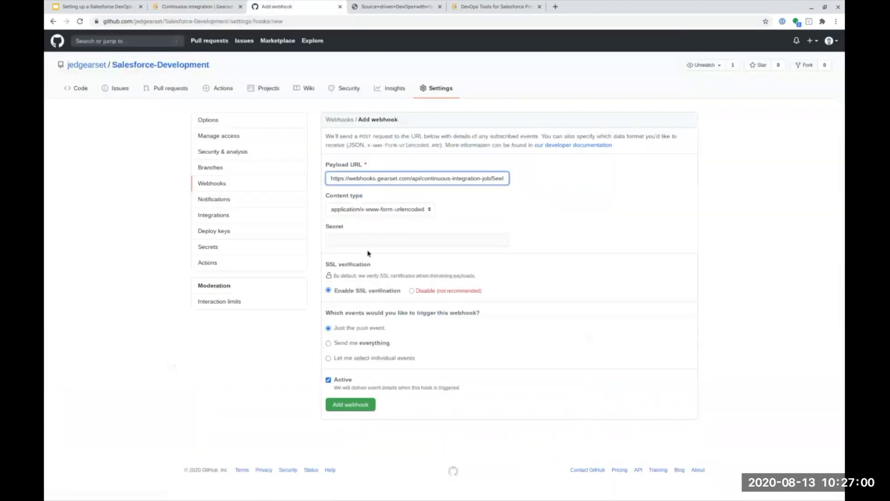
{"action": "left_click", "coordinate": [366, 241]}
{"action": "key", "text": "ctrl+v"}
{"action": "left_click", "coordinate": [463, 217]}
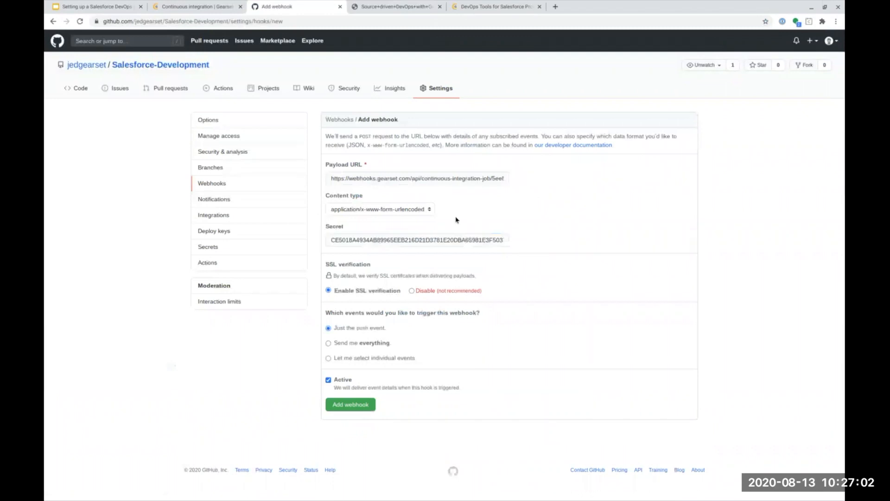
{"action": "left_click", "coordinate": [392, 210]}
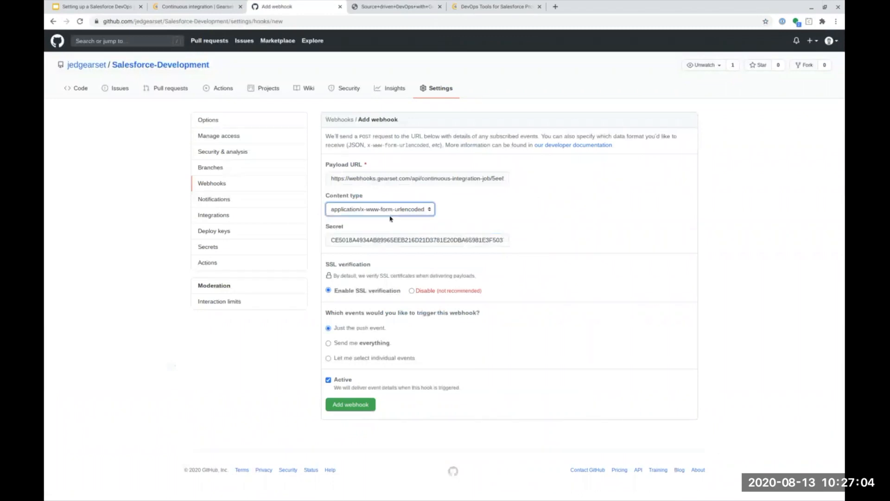
{"action": "left_click", "coordinate": [390, 218]}
{"action": "left_click", "coordinate": [475, 205]}
{"action": "left_click", "coordinate": [349, 406]}
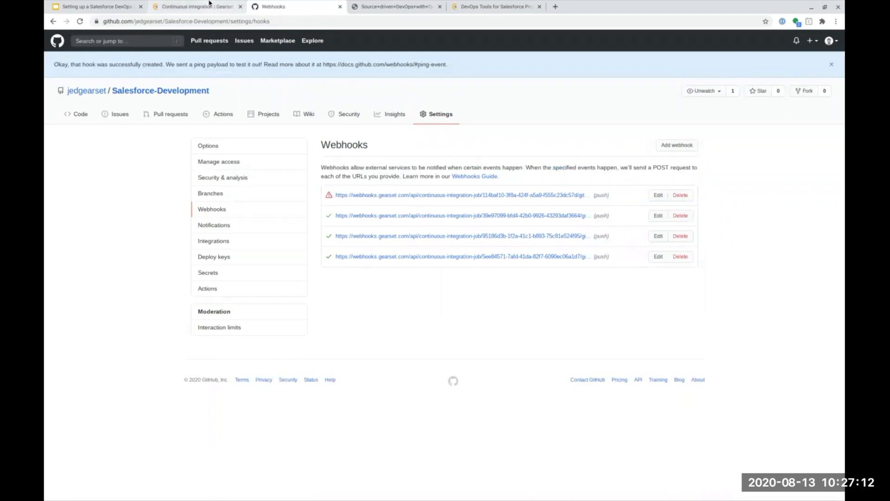
- Switch to the browser tab showing the 'Source driven DevOps with Gearset' diagram
{"action": "left_click", "coordinate": [393, 4]}
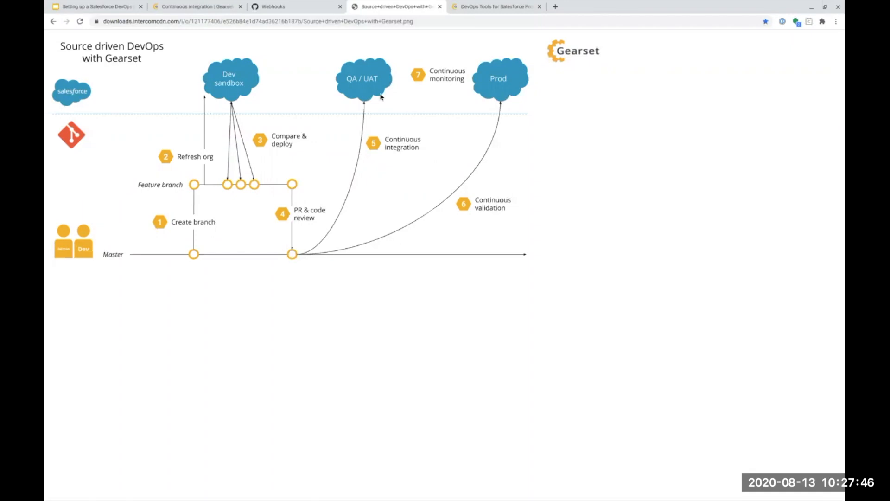
- Close the webhook setup dialog and set the developer org as the comparison source
{"action": "left_click", "coordinate": [213, 3]}
{"action": "left_click", "coordinate": [533, 251]}
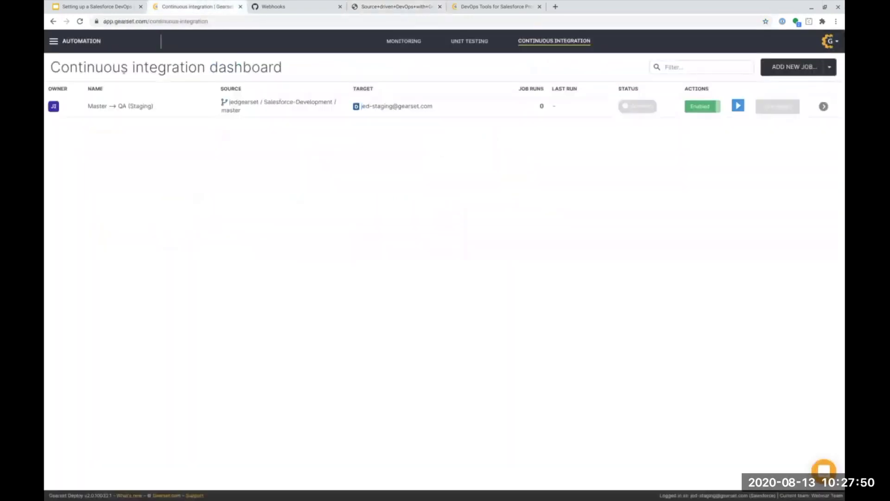
{"action": "left_click", "coordinate": [54, 41]}
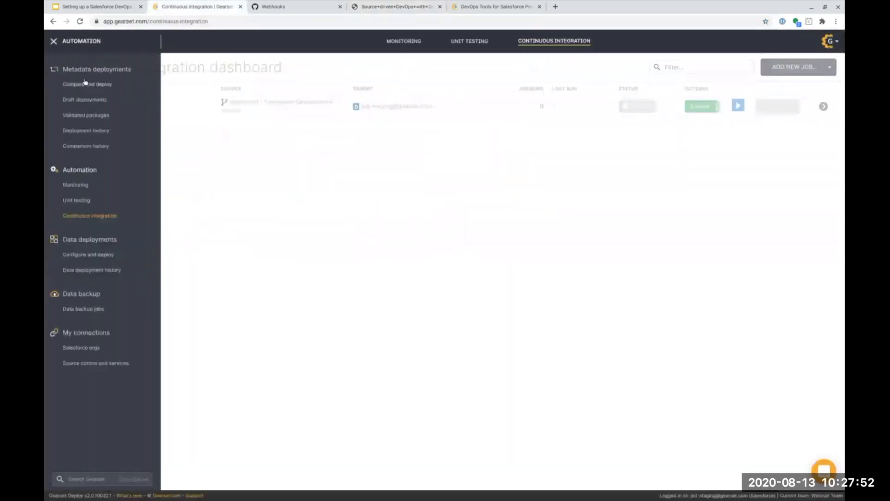
{"action": "left_click", "coordinate": [100, 84]}
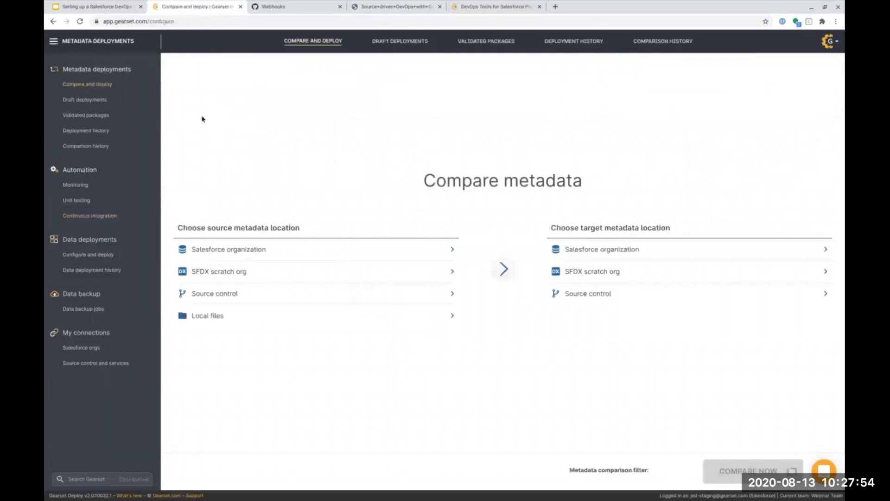
{"action": "left_click", "coordinate": [250, 250]}
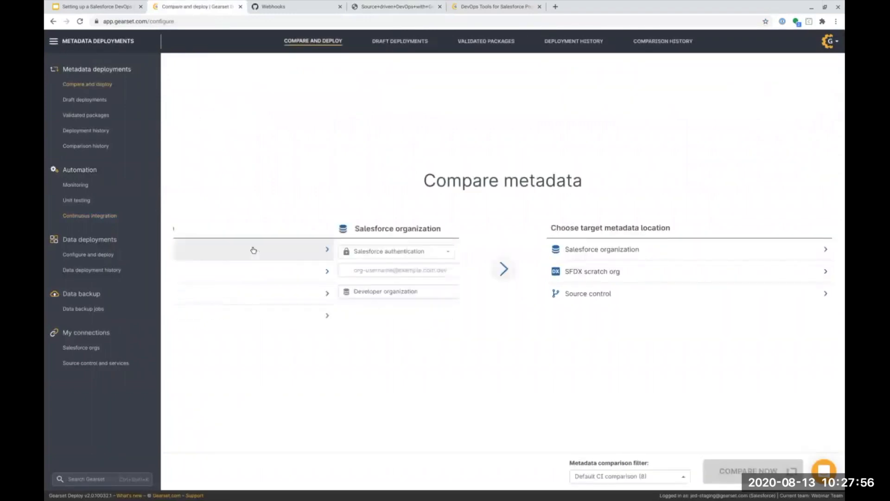
{"action": "left_click", "coordinate": [253, 270]}
{"action": "type", "text": "dev"}
{"action": "left_click", "coordinate": [307, 290]}
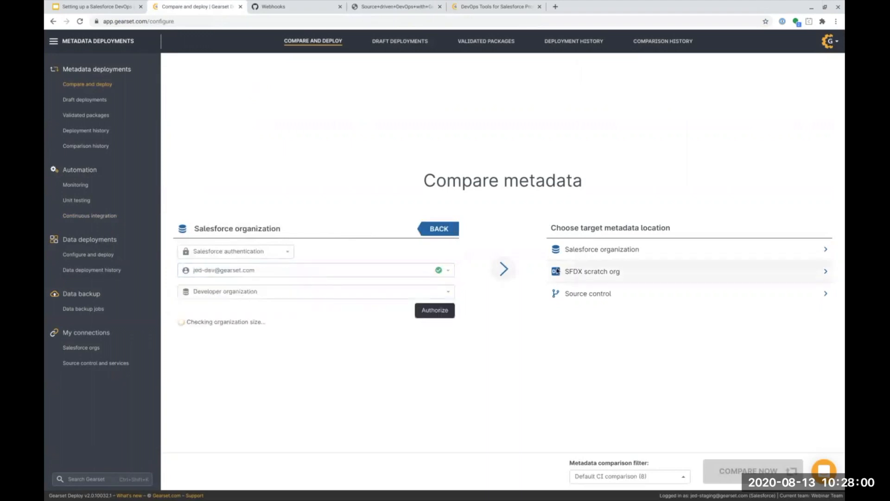
- Target source control with a new Feature_webinar branch created from master
{"action": "left_click", "coordinate": [611, 301]}
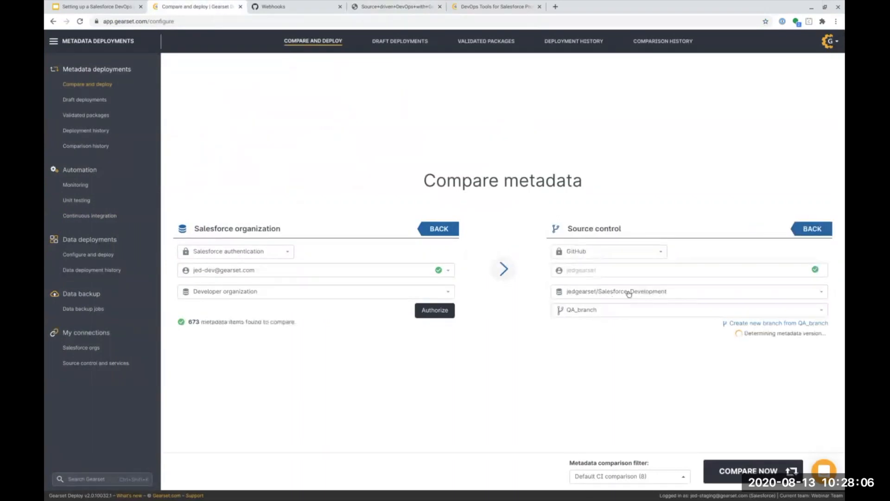
{"action": "left_click", "coordinate": [599, 311]}
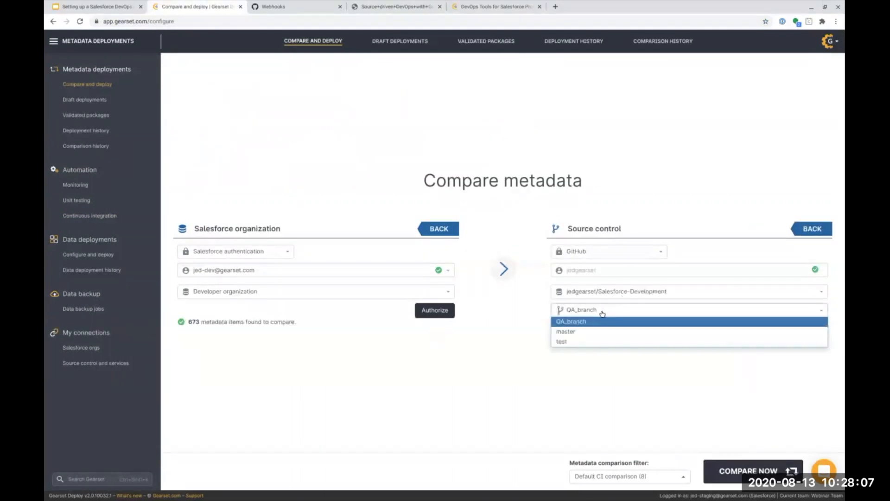
{"action": "left_click", "coordinate": [583, 332]}
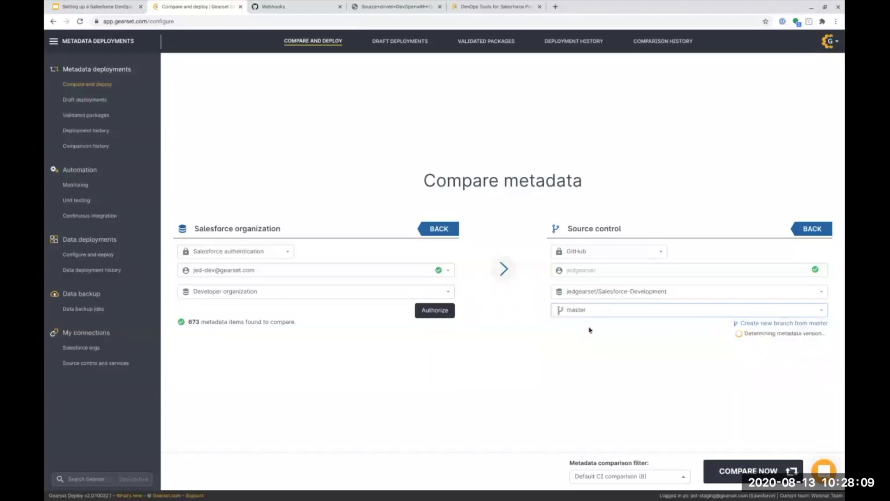
{"action": "left_click", "coordinate": [788, 324]}
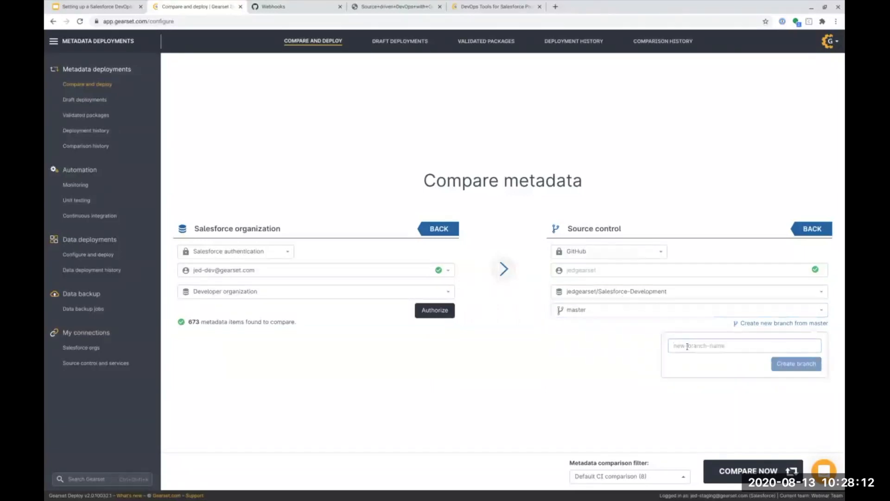
{"action": "type", "text": "Feature"}
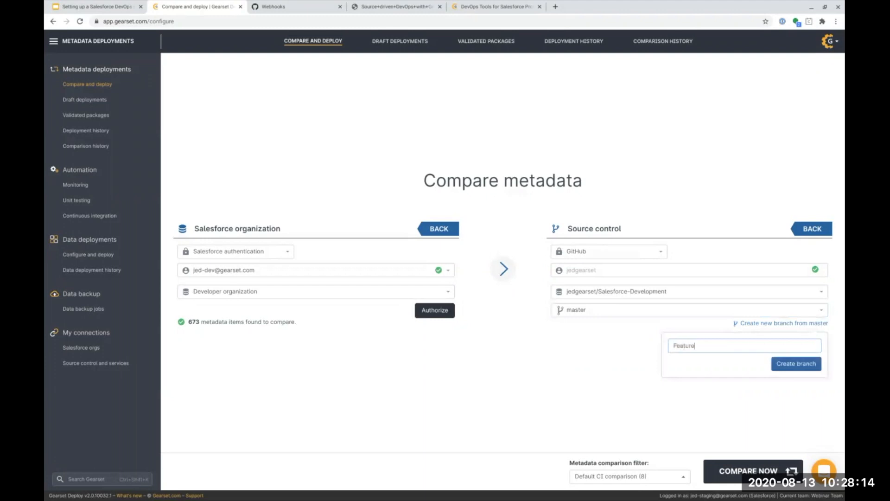
{"action": "type", "text": "/webhook"}
{"action": "left_click", "coordinate": [794, 363]}
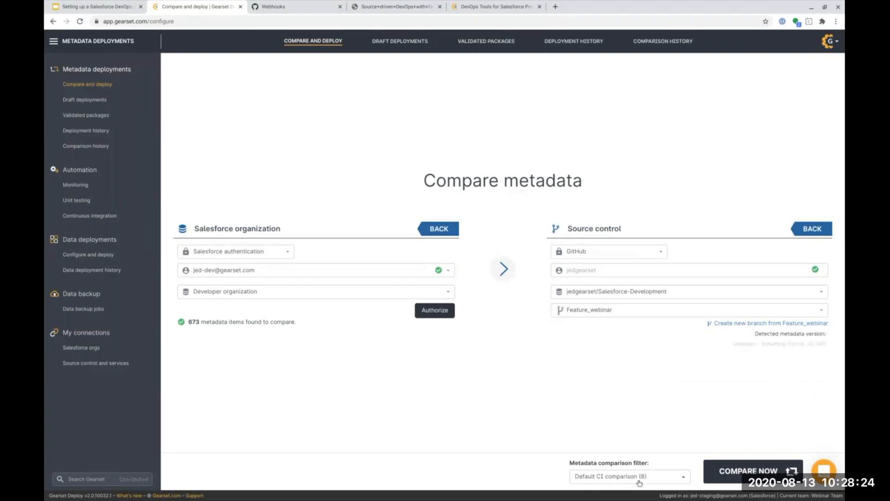
{"action": "left_click", "coordinate": [656, 473]}
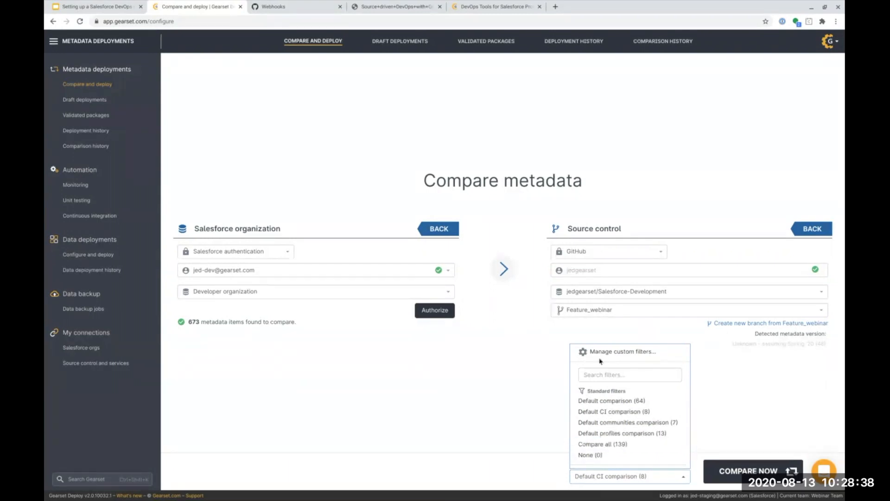
- Review the Default CI comparison filter without changes, then run the comparison
{"action": "left_click", "coordinate": [616, 352]}
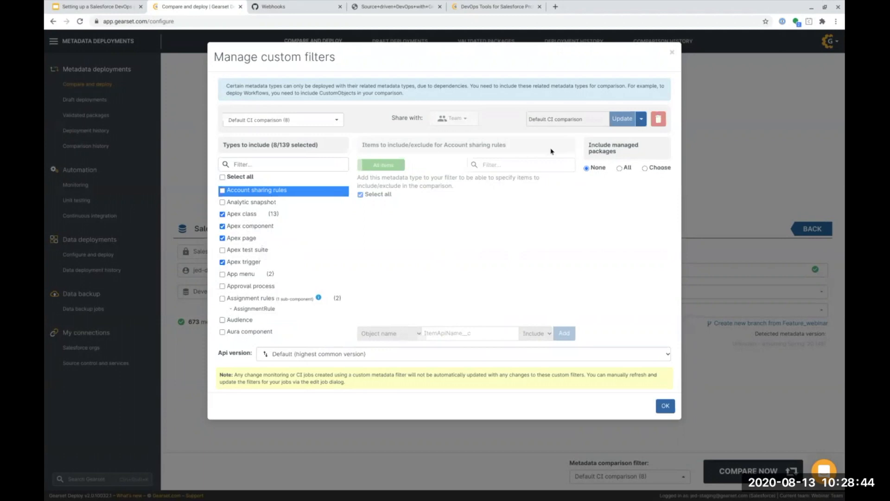
{"action": "left_click", "coordinate": [642, 119]}
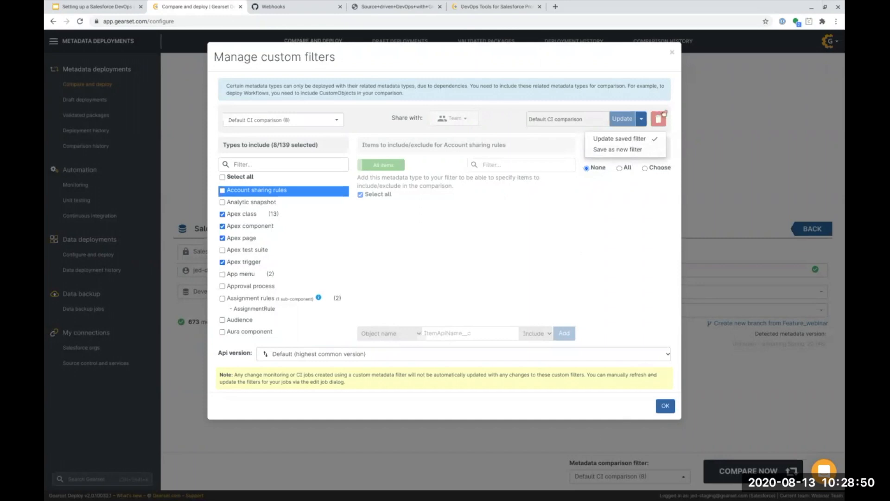
{"action": "left_click", "coordinate": [672, 52]}
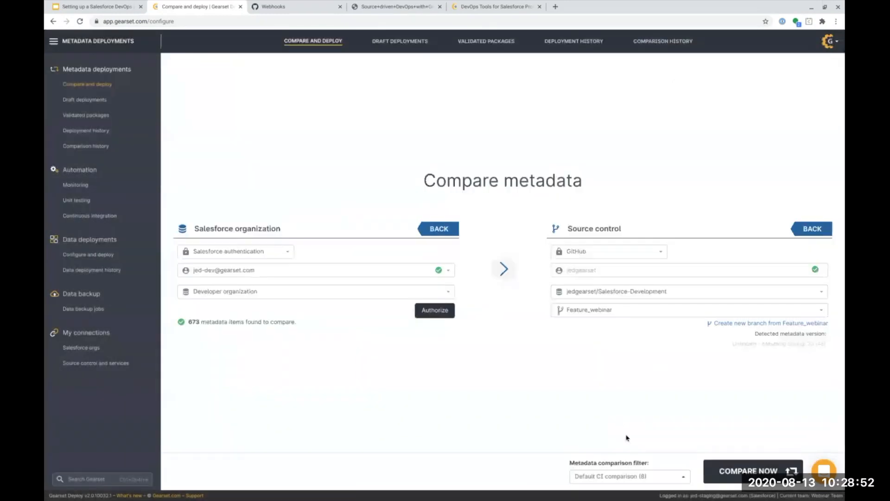
{"action": "left_click", "coordinate": [738, 480]}
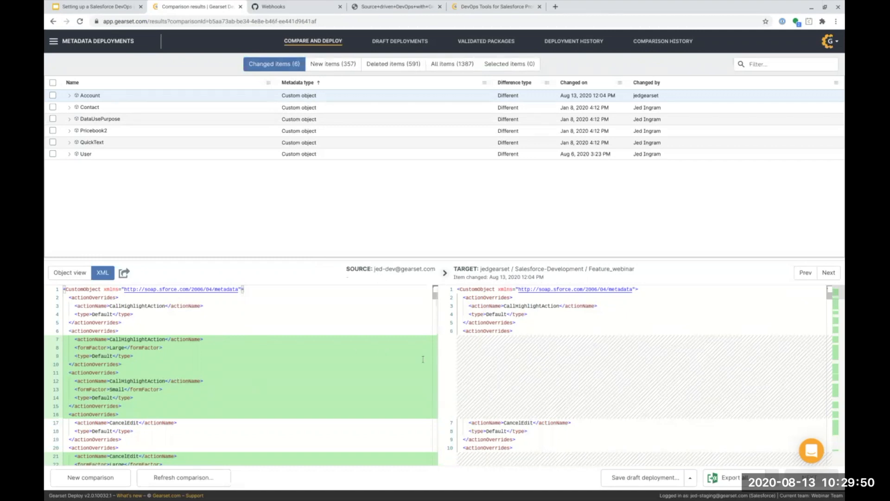
- Select the Account.SLA custom field under Account components, then list the 357 new items
{"action": "scroll", "coordinate": [422, 359], "scroll_direction": "down", "scroll_amount": 1}
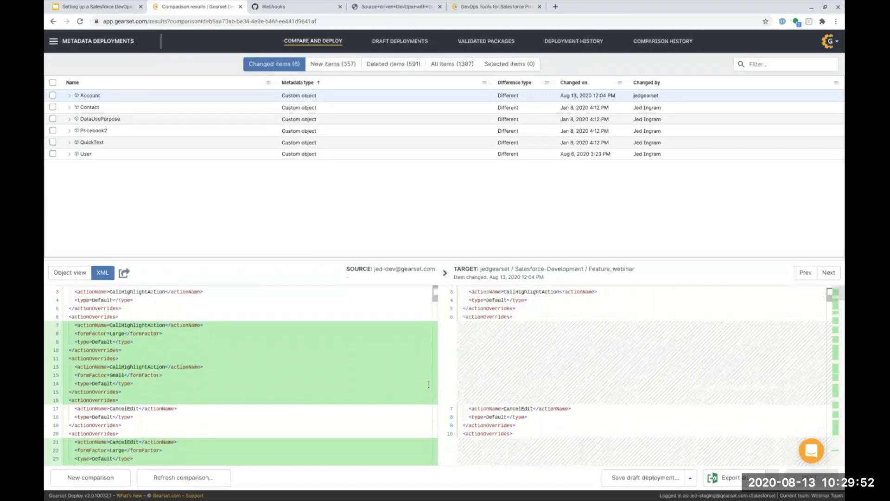
{"action": "scroll", "coordinate": [428, 384], "scroll_direction": "up", "scroll_amount": 1}
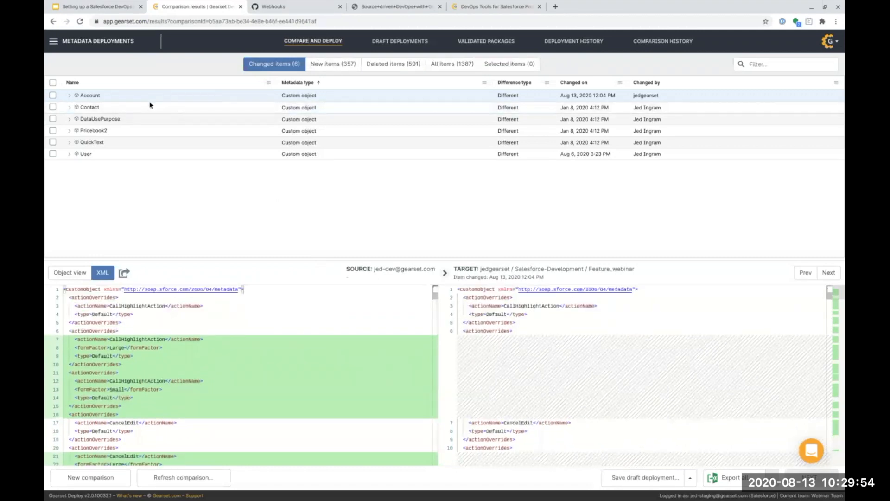
{"action": "left_click", "coordinate": [70, 96]}
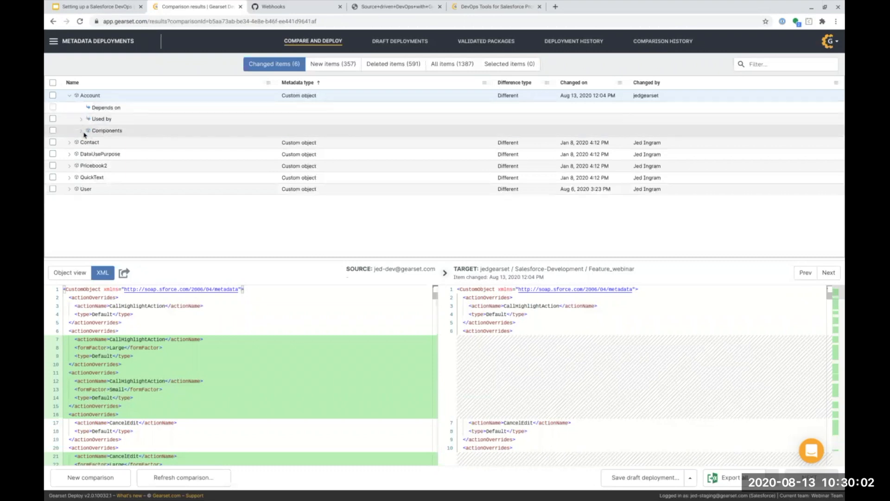
{"action": "left_click", "coordinate": [82, 131]}
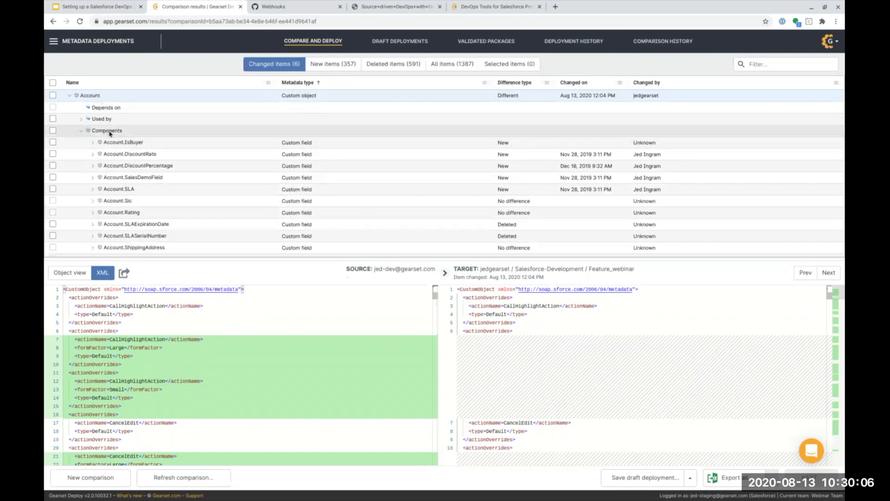
{"action": "scroll", "coordinate": [112, 133], "scroll_direction": "down", "scroll_amount": 1}
{"action": "scroll", "coordinate": [280, 153], "scroll_direction": "down", "scroll_amount": 1}
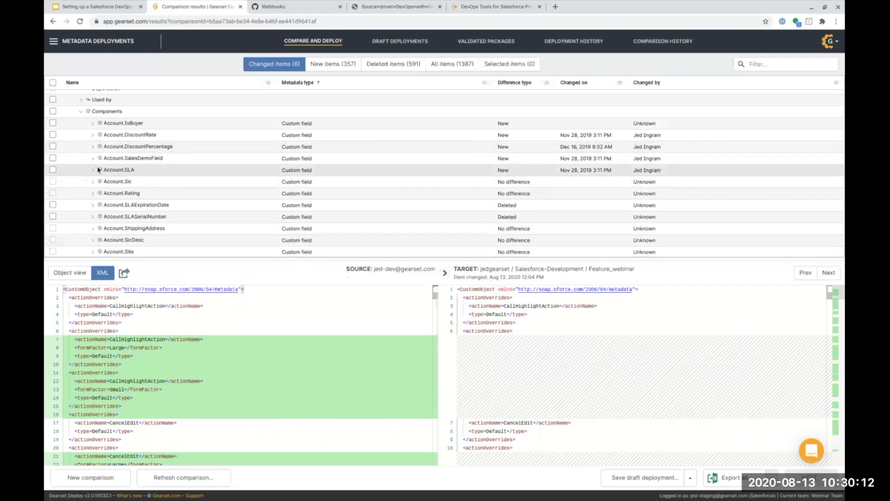
{"action": "left_click", "coordinate": [54, 171]}
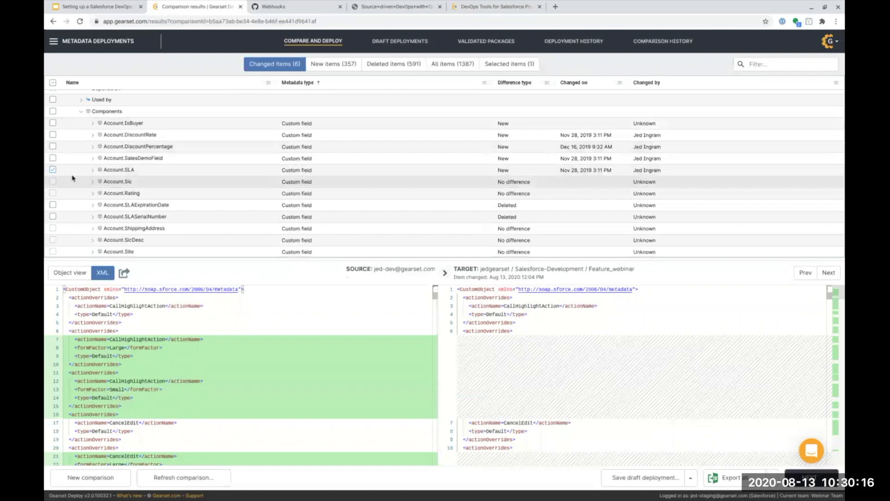
{"action": "left_click", "coordinate": [331, 65]}
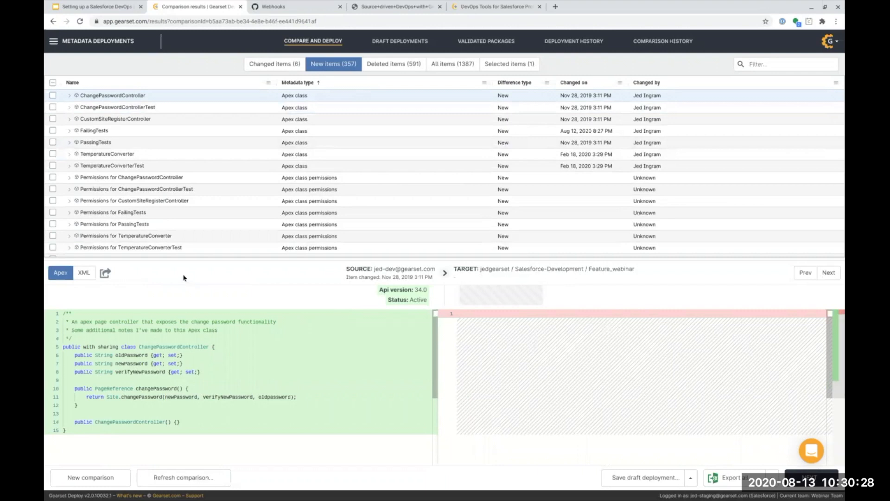
- Select Account.DiscountPercentage together with its dependency Account.DiscountRate
{"action": "scroll", "coordinate": [231, 184], "scroll_direction": "down", "scroll_amount": 1}
{"action": "scroll", "coordinate": [231, 184], "scroll_direction": "down", "scroll_amount": 5}
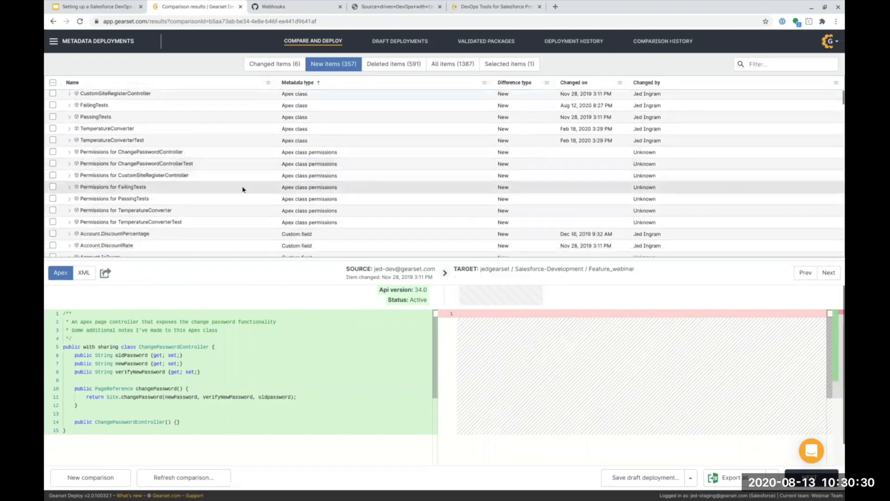
{"action": "scroll", "coordinate": [245, 189], "scroll_direction": "down", "scroll_amount": 3}
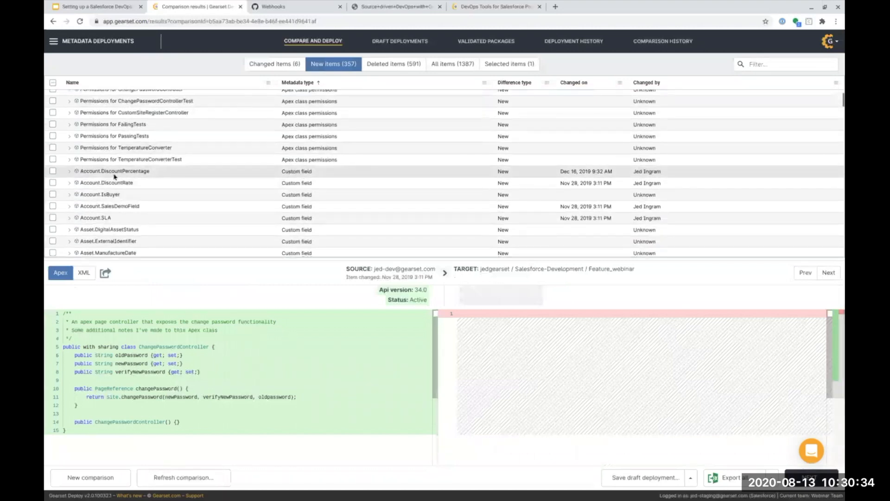
{"action": "left_click", "coordinate": [69, 171]}
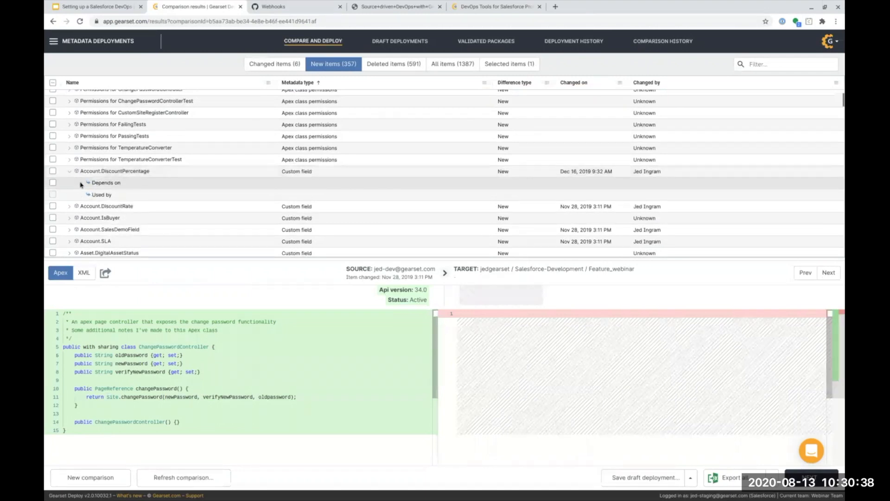
{"action": "left_click", "coordinate": [81, 184]}
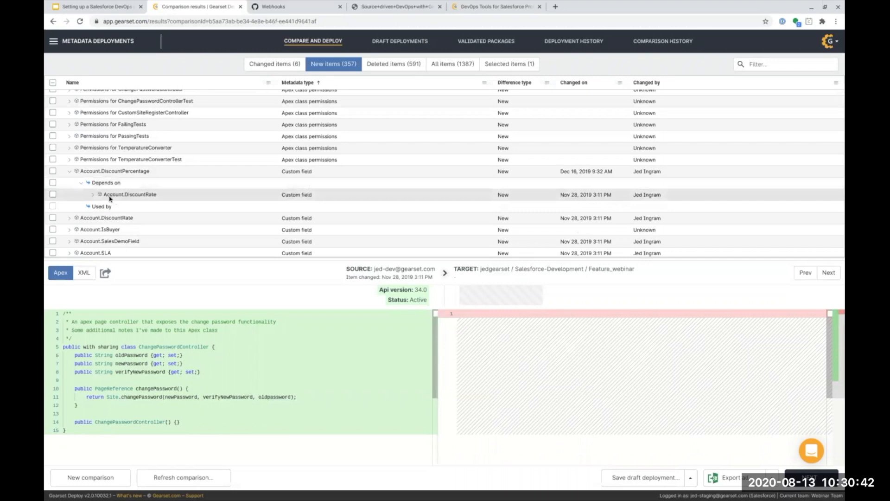
{"action": "left_click", "coordinate": [53, 170]}
{"action": "left_click", "coordinate": [53, 194]}
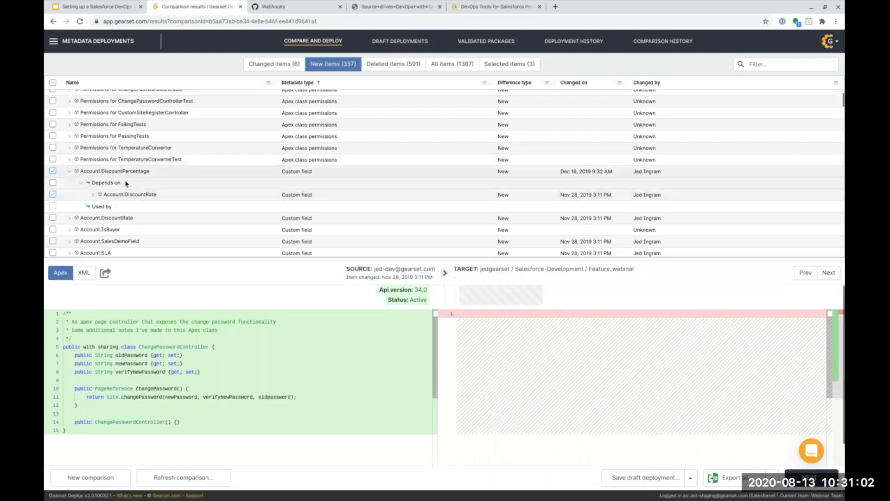
- Select Account.SalesDemoField with its Admin and ContractManager permissions, then list deleted items
{"action": "scroll", "coordinate": [181, 187], "scroll_direction": "down", "scroll_amount": 2}
{"action": "scroll", "coordinate": [181, 187], "scroll_direction": "down", "scroll_amount": 3}
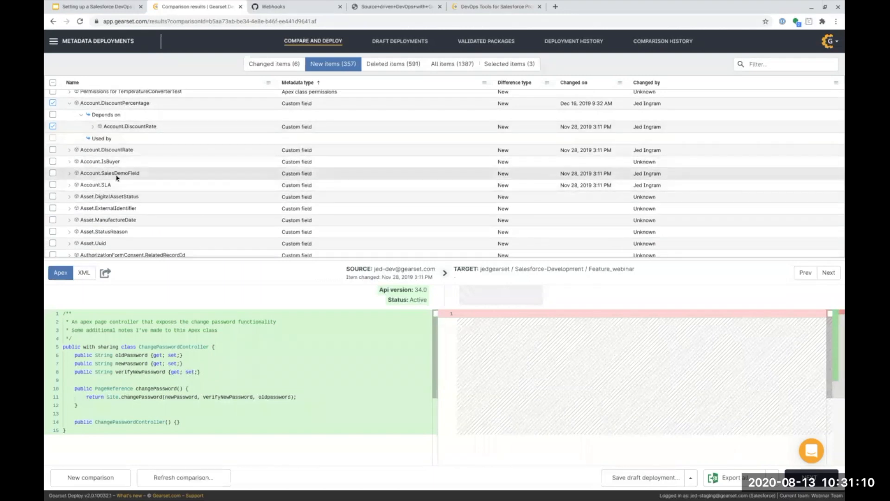
{"action": "left_click", "coordinate": [69, 173]}
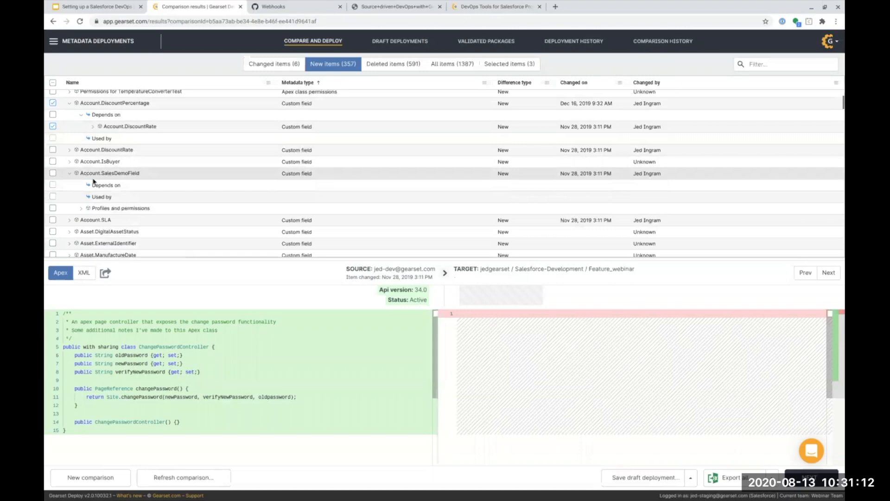
{"action": "left_click", "coordinate": [82, 199]}
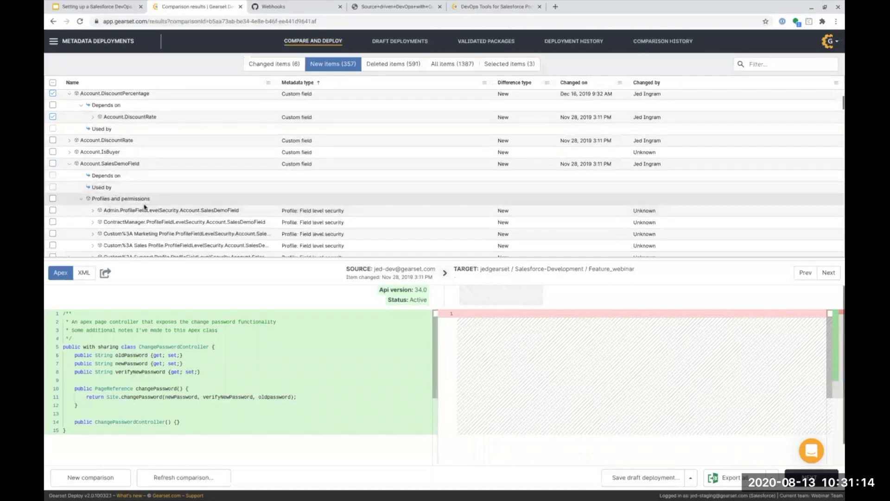
{"action": "scroll", "coordinate": [153, 205], "scroll_direction": "down", "scroll_amount": 1}
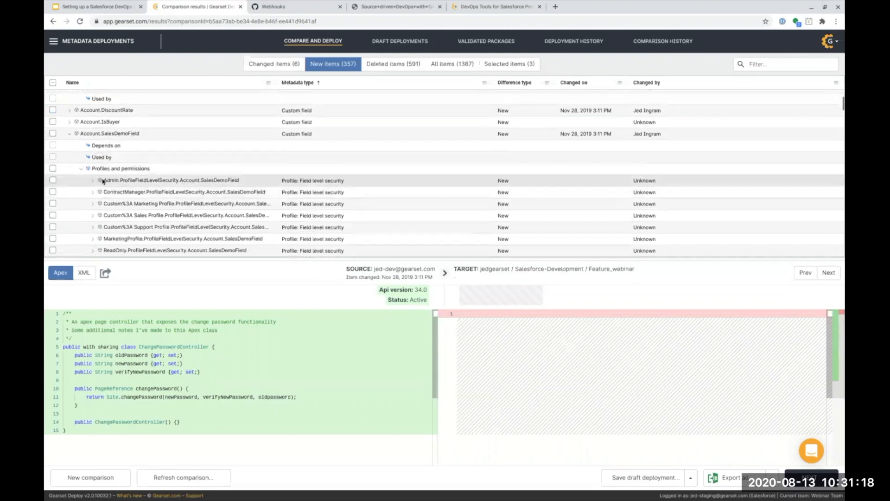
{"action": "left_click", "coordinate": [53, 181]}
{"action": "left_click", "coordinate": [53, 192]}
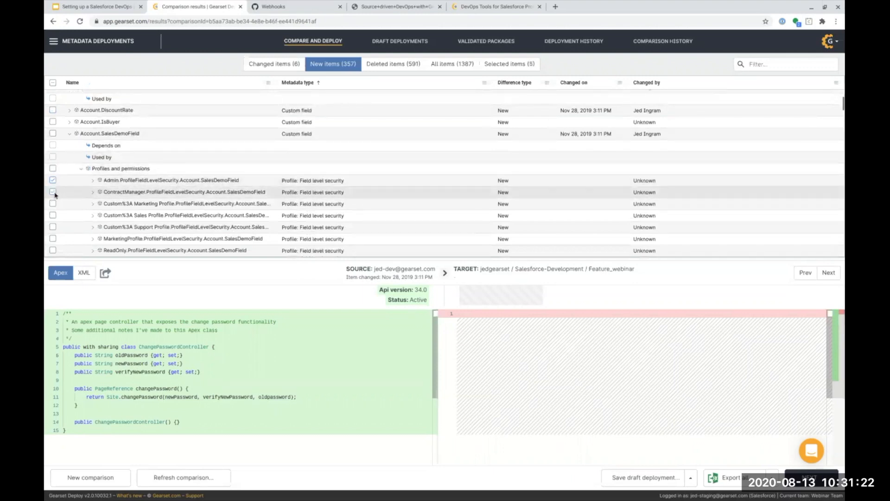
{"action": "left_click", "coordinate": [54, 135]}
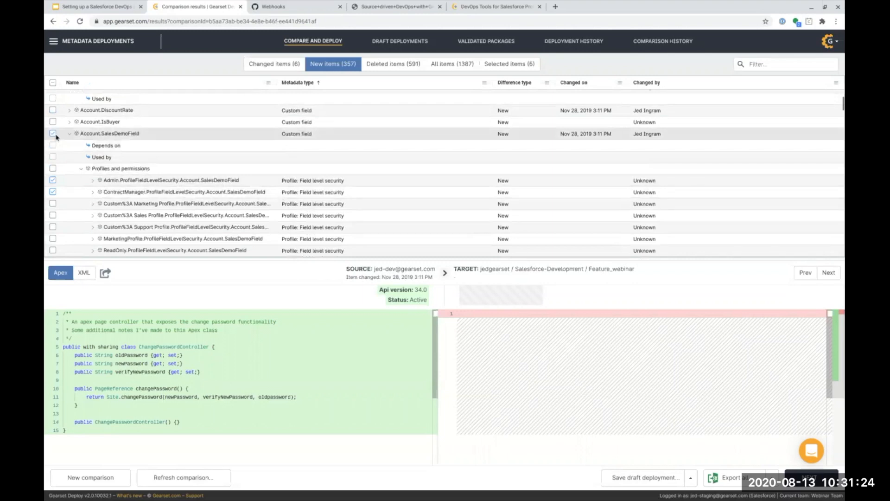
{"action": "left_click", "coordinate": [401, 66]}
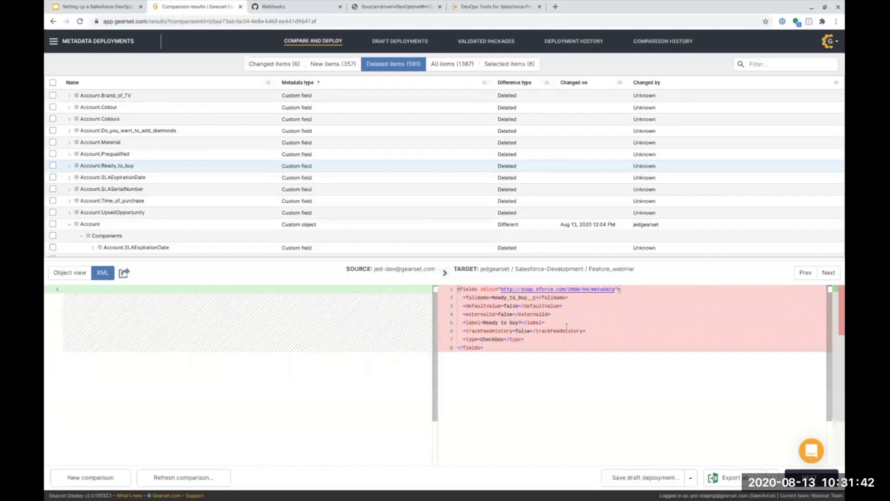
- Review all items and the six selected ones, then proceed to the 8-item deployment summary
{"action": "left_click", "coordinate": [463, 70]}
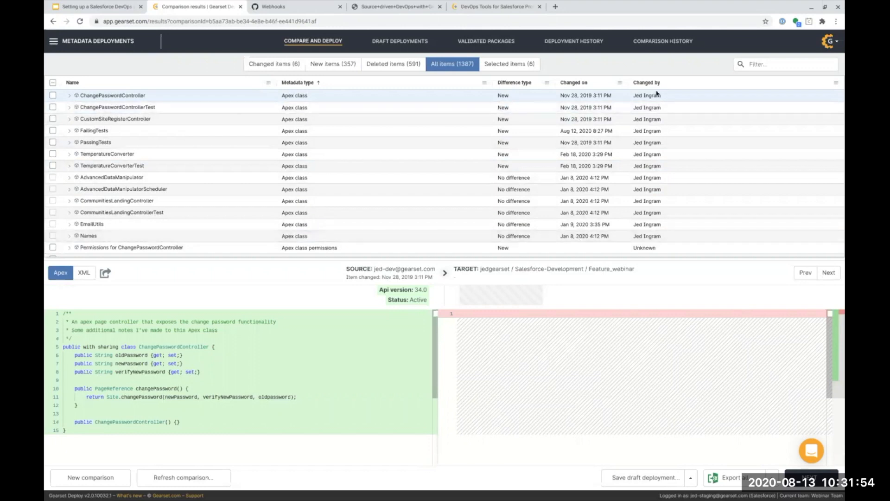
{"action": "left_click", "coordinate": [512, 64]}
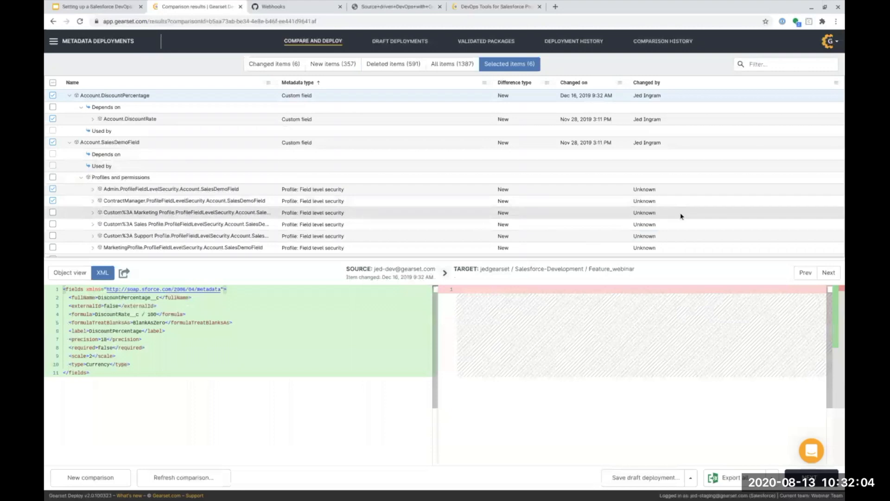
{"action": "left_click", "coordinate": [812, 477]}
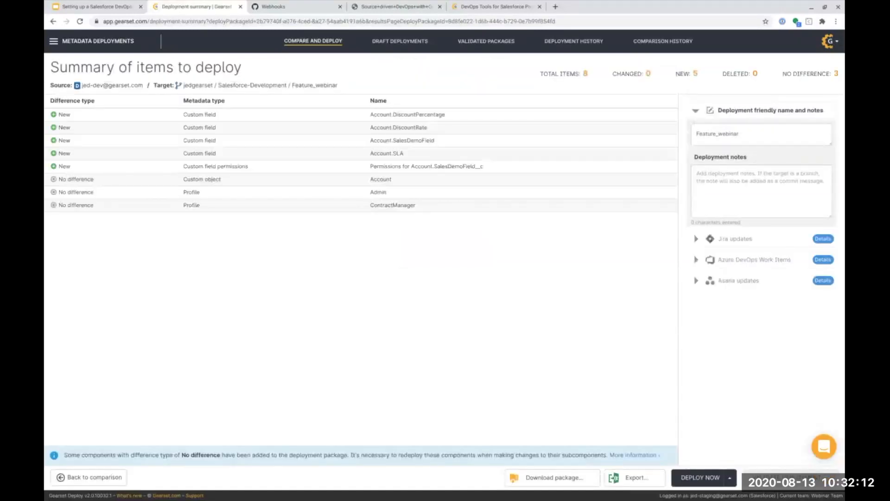
- Leave the Feature_webinar deployment notes empty and expand the Deploy Now options
{"action": "left_click", "coordinate": [727, 181]}
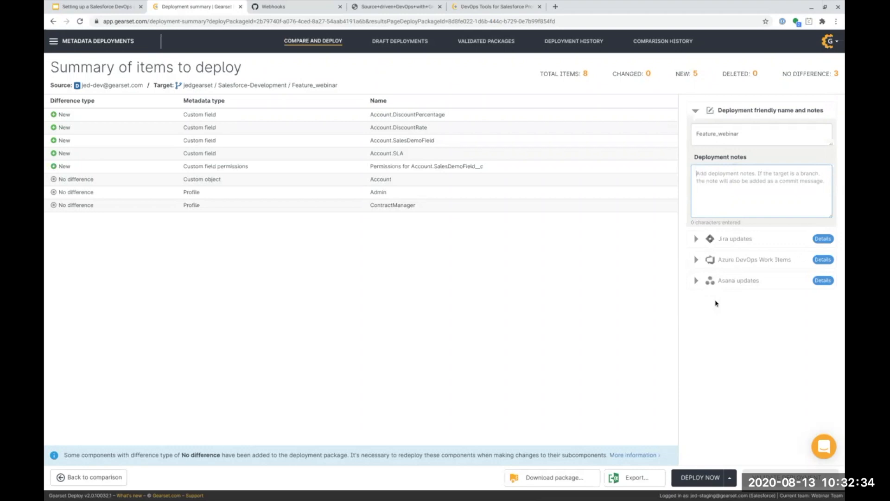
{"action": "left_click", "coordinate": [729, 348]}
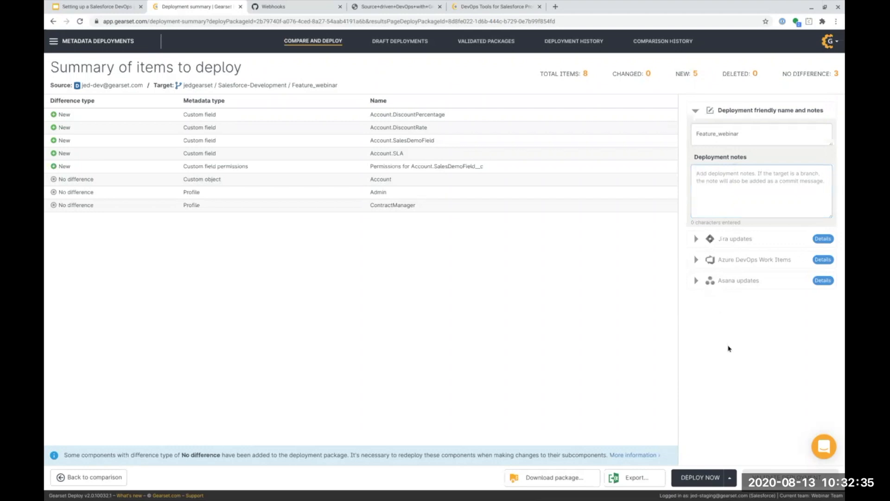
{"action": "left_click", "coordinate": [731, 479]}
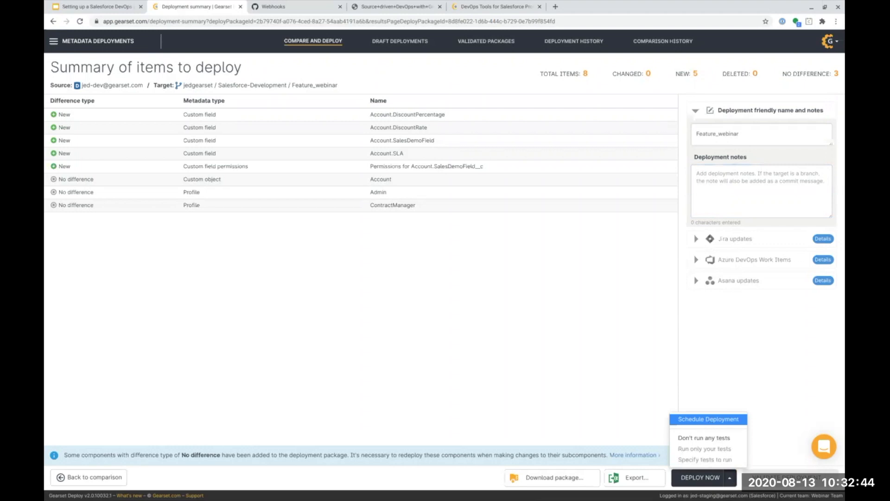
- Cancel scheduling, deploy the Feature_webinar package now, then bring up the Source driven DevOps diagram
{"action": "left_click", "coordinate": [709, 423]}
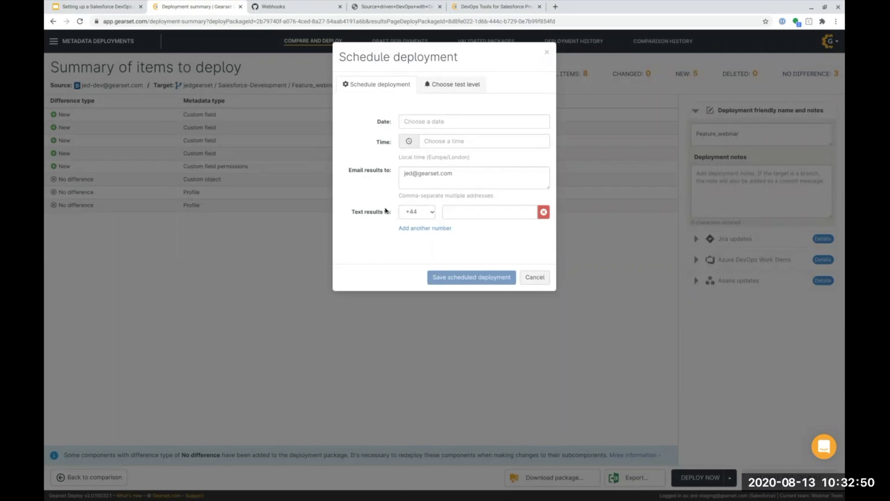
{"action": "left_click", "coordinate": [542, 278]}
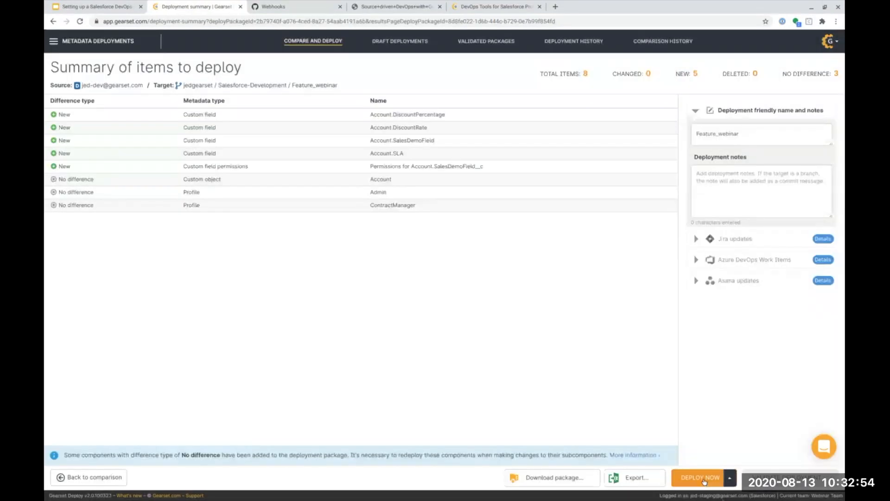
{"action": "left_click", "coordinate": [700, 477]}
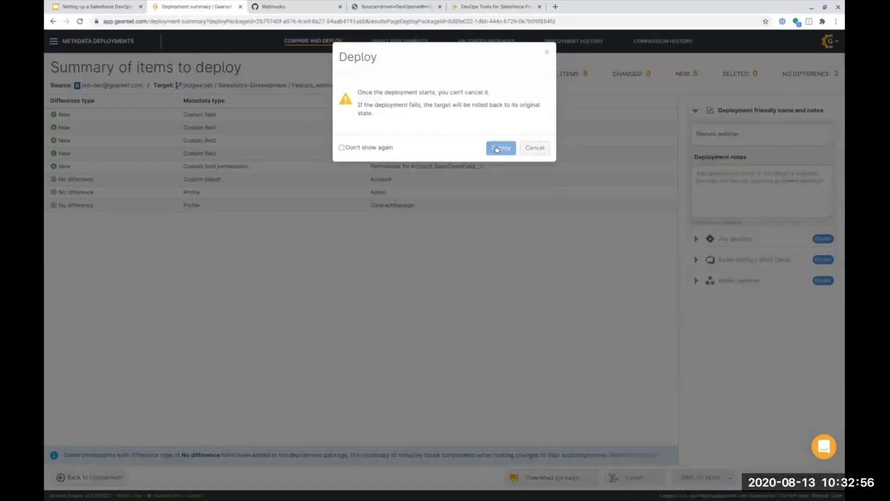
{"action": "left_click", "coordinate": [497, 148]}
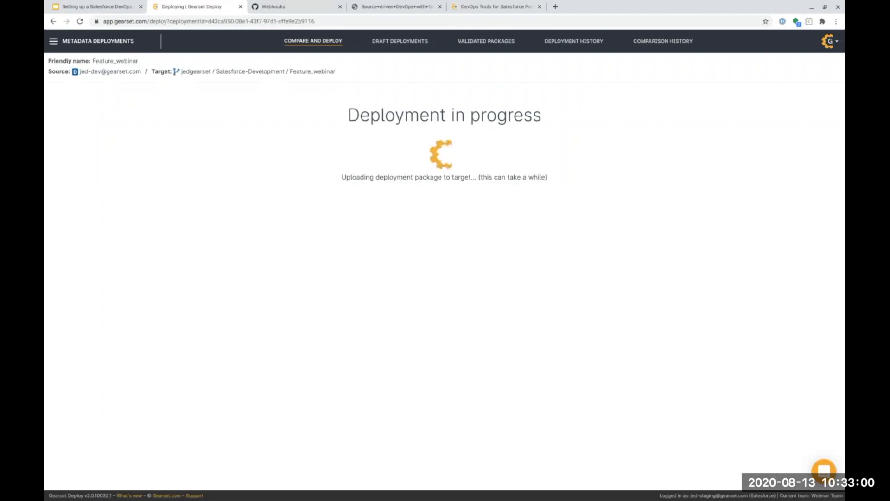
{"action": "left_click", "coordinate": [408, 7]}
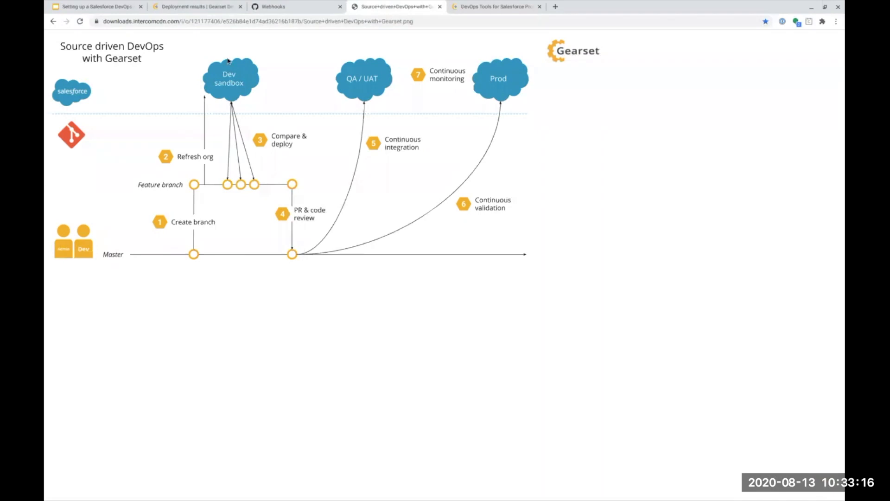
- Return to the Deployment results tab showing 8 items deployed successfully to Feature_webinar
{"action": "left_click", "coordinate": [210, 6]}
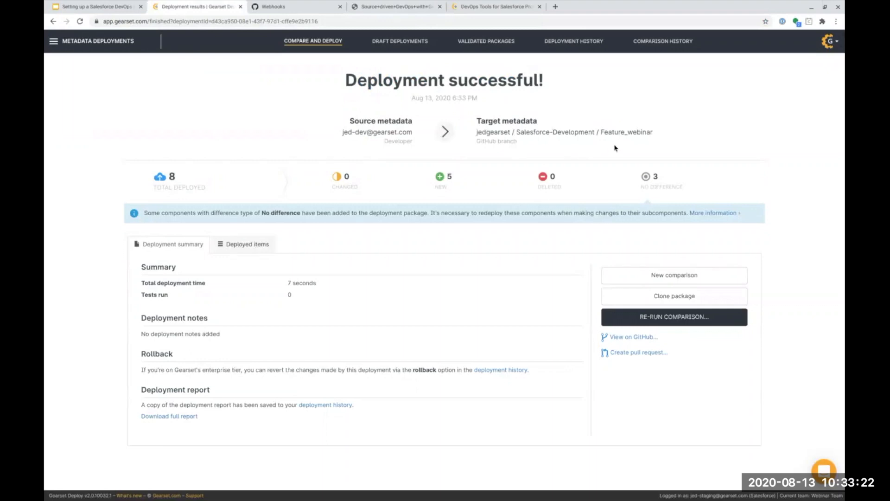
- Create the Feature_webinar pull request targeting master and view it on GitHub as #58
{"action": "left_click", "coordinate": [642, 353]}
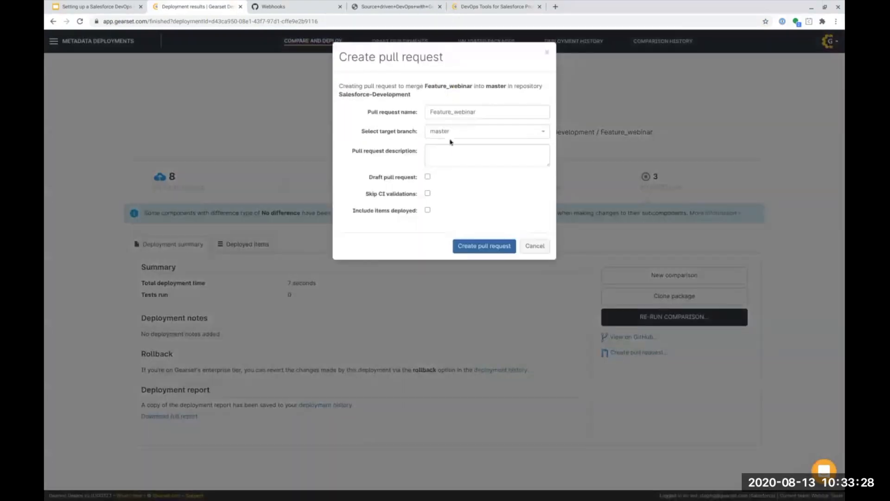
{"action": "left_click", "coordinate": [484, 113]}
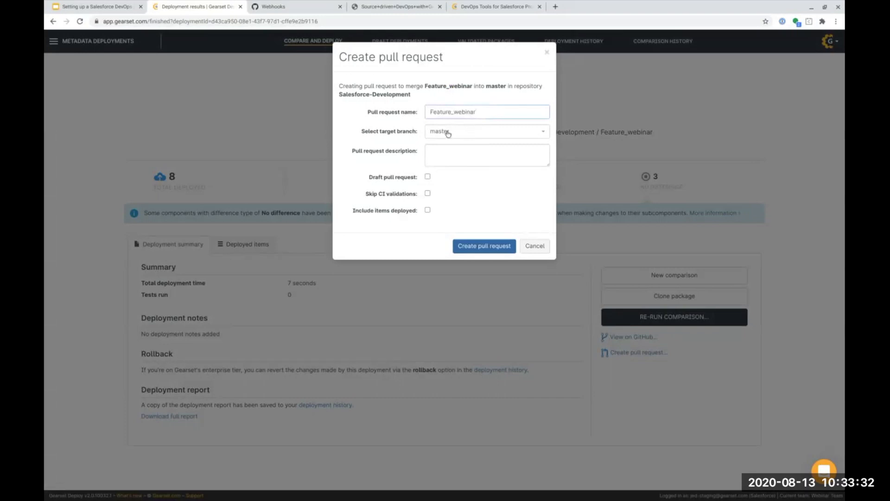
{"action": "left_click", "coordinate": [441, 152]}
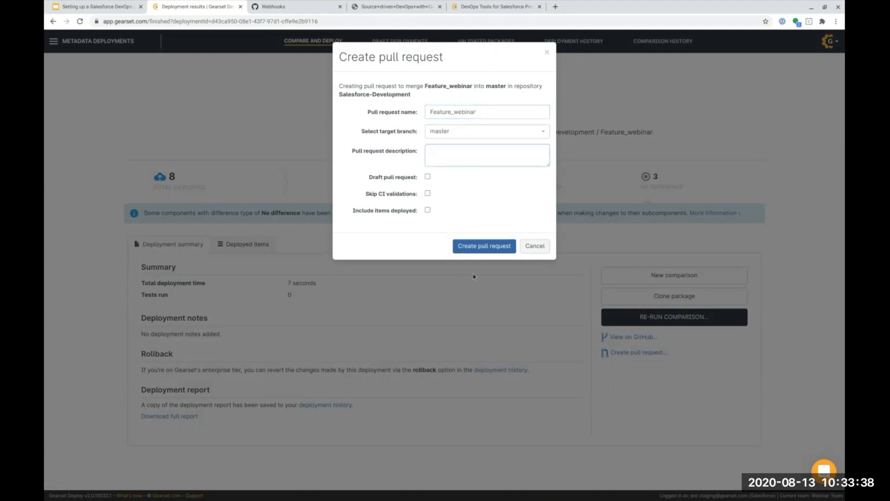
{"action": "left_click", "coordinate": [490, 246]}
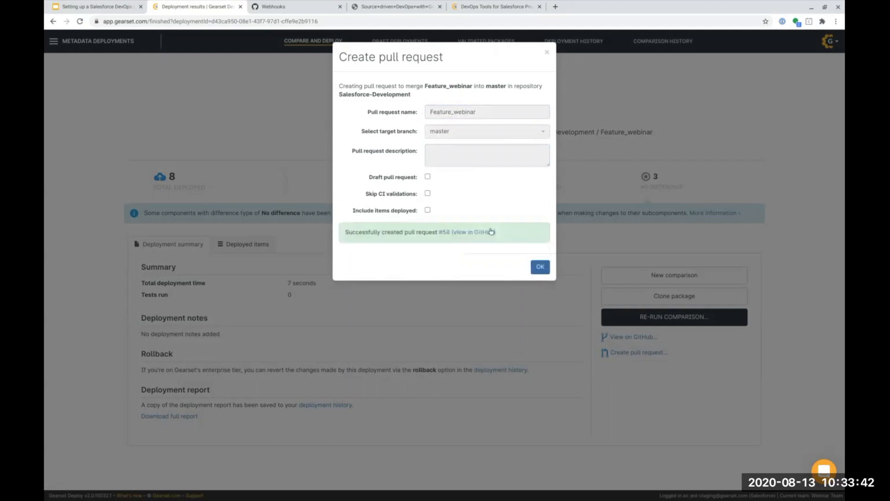
{"action": "left_click", "coordinate": [478, 234]}
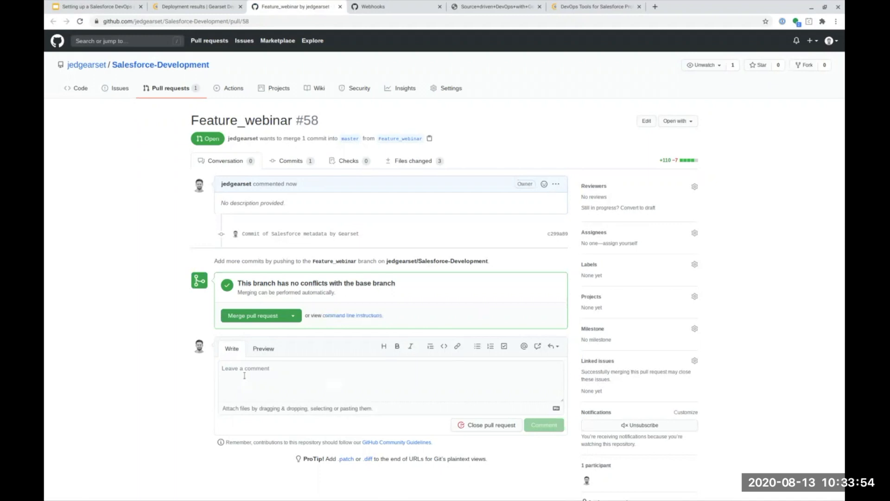
- Merge pull request #58 from Feature_webinar into master and confirm the merge
{"action": "left_click", "coordinate": [255, 319]}
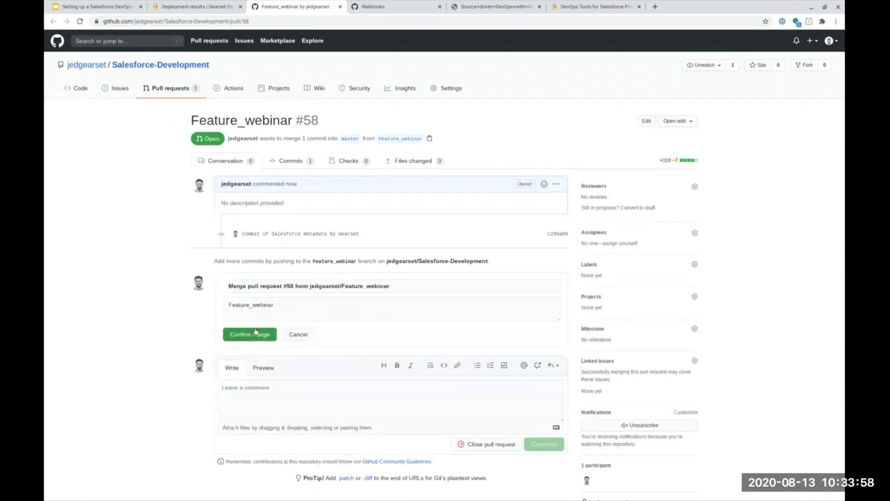
{"action": "left_click", "coordinate": [258, 333]}
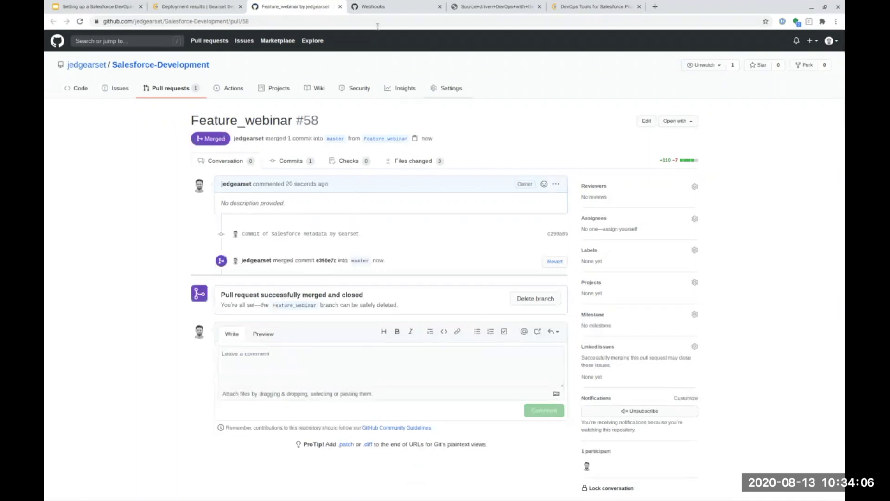
- Dismiss the pull request confirmation and watch the Master → QA (Staging) CI job running
{"action": "left_click", "coordinate": [213, 5]}
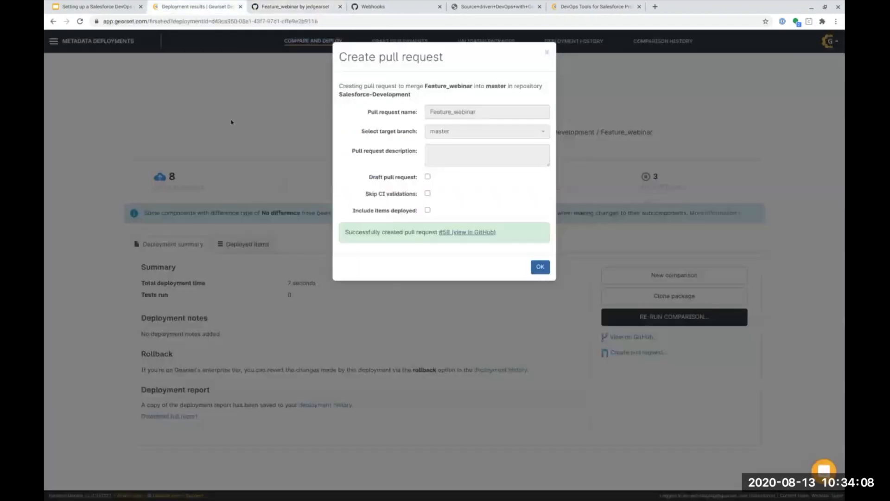
{"action": "left_click", "coordinate": [539, 267]}
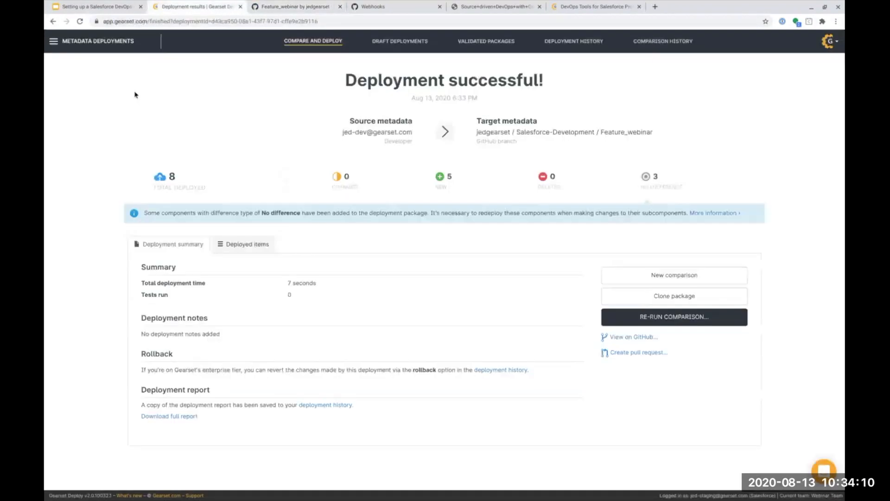
{"action": "left_click", "coordinate": [58, 42]}
{"action": "left_click", "coordinate": [91, 216]}
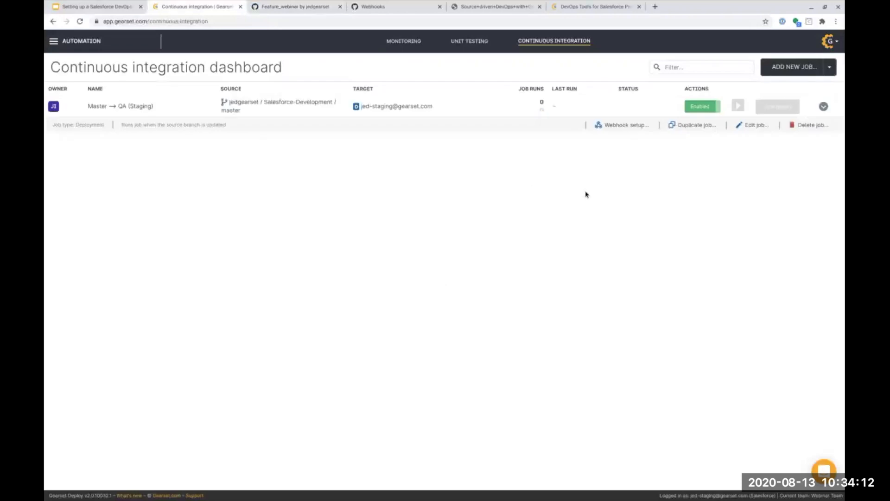
{"action": "mouse_move", "coordinate": [635, 111]}
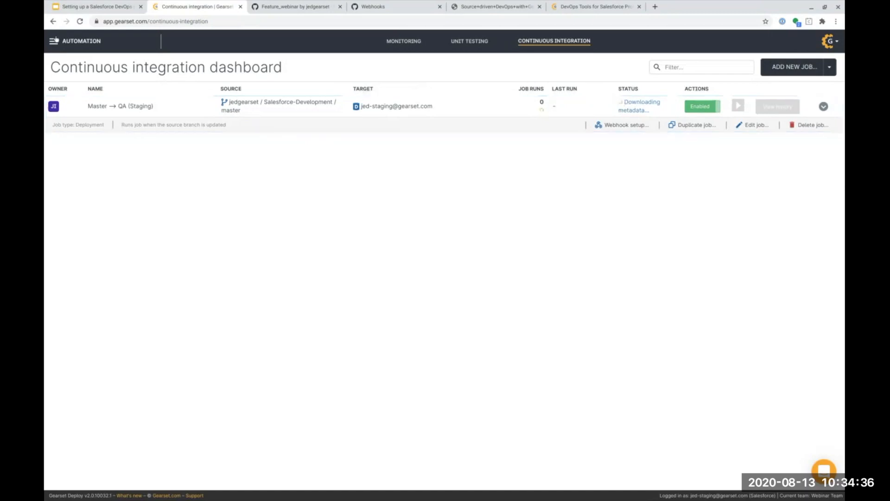
{"action": "left_click", "coordinate": [54, 41]}
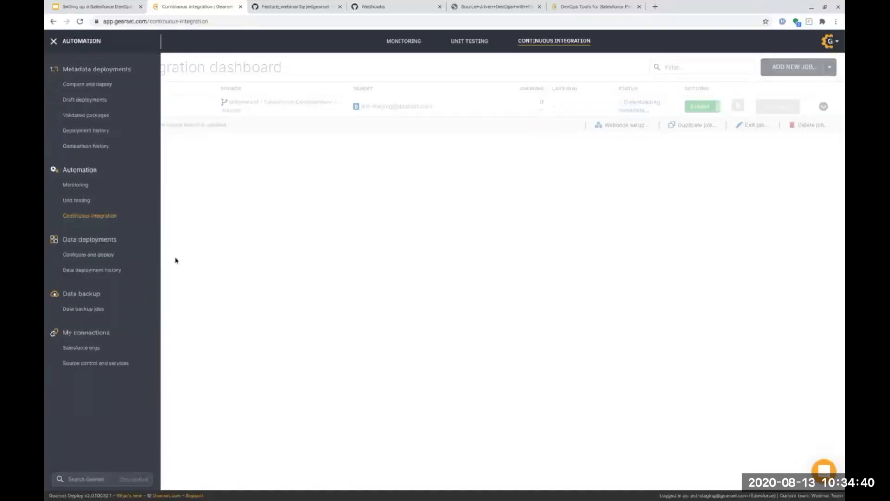
- Create a new data backup job named 'Backing up QA' targeting the staging org
{"action": "left_click", "coordinate": [85, 309]}
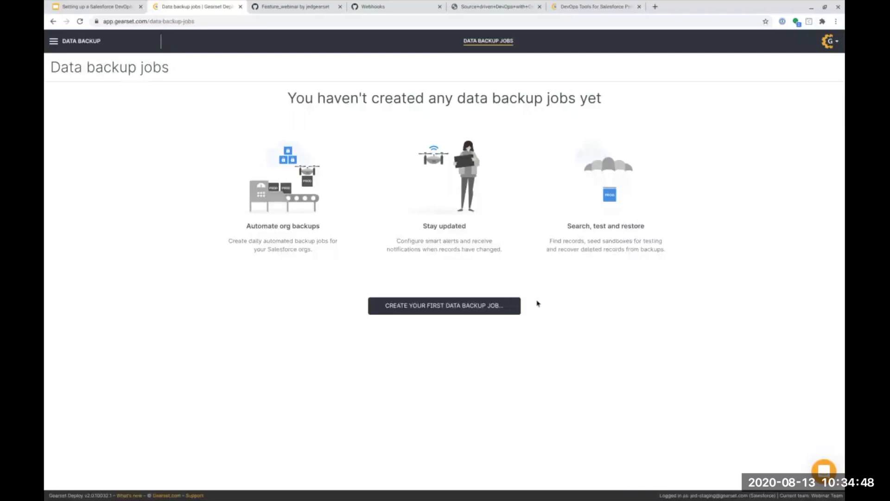
{"action": "left_click", "coordinate": [467, 310]}
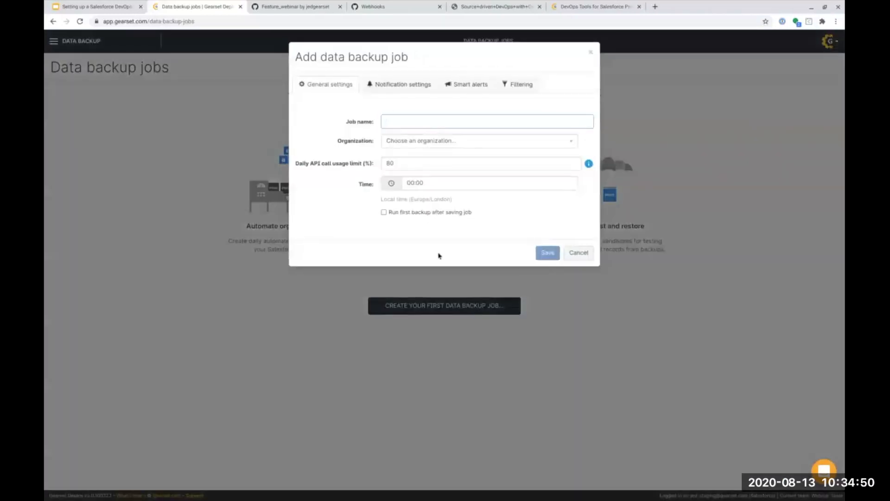
{"action": "type", "text": "Backing up QA"}
{"action": "left_click", "coordinate": [447, 143]}
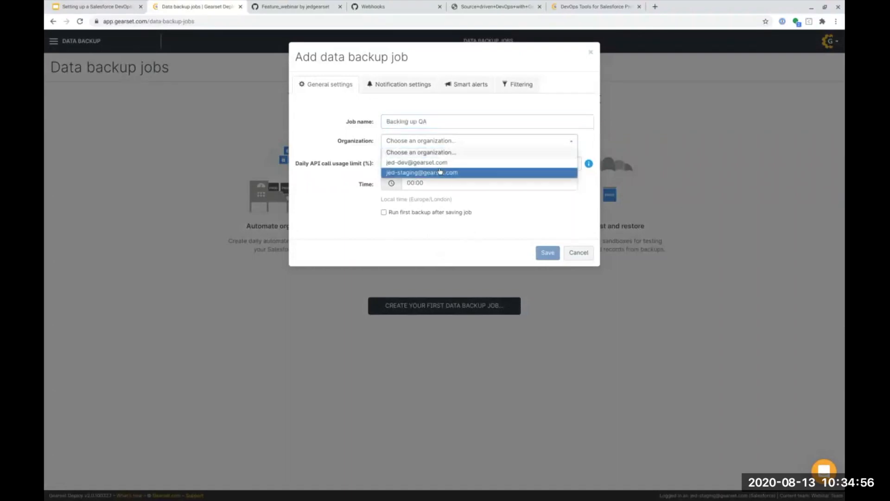
{"action": "left_click", "coordinate": [440, 172]}
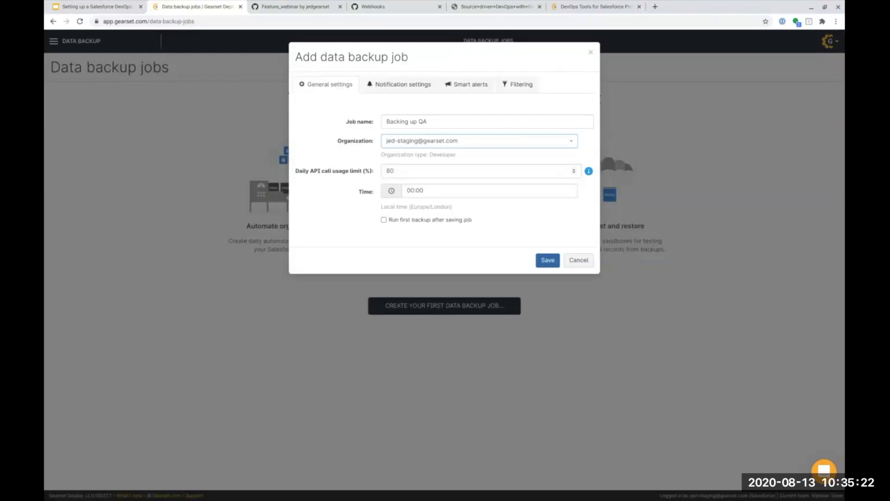
- Schedule the Backing up QA job to run daily at 01:00
{"action": "left_click", "coordinate": [426, 190]}
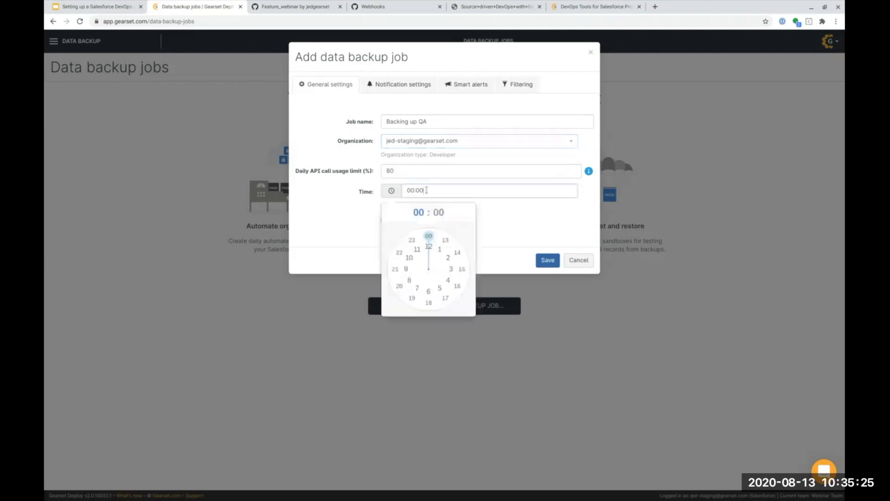
{"action": "left_click", "coordinate": [440, 251]}
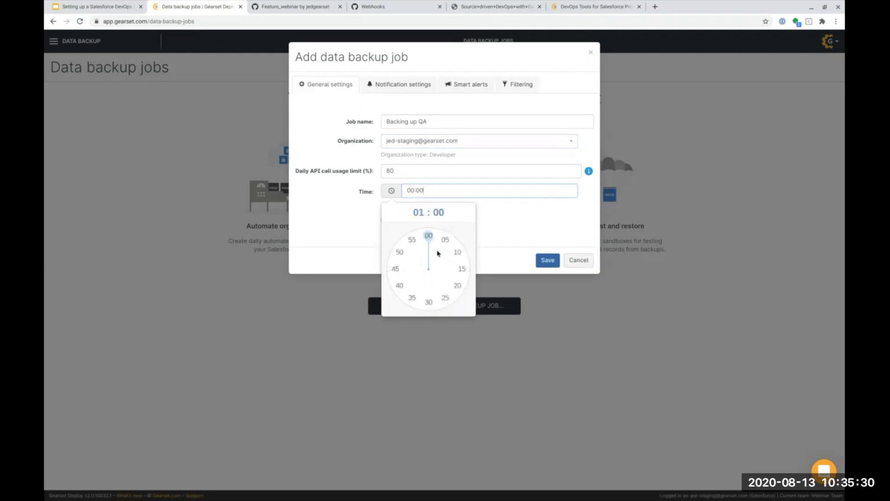
{"action": "left_click", "coordinate": [428, 236]}
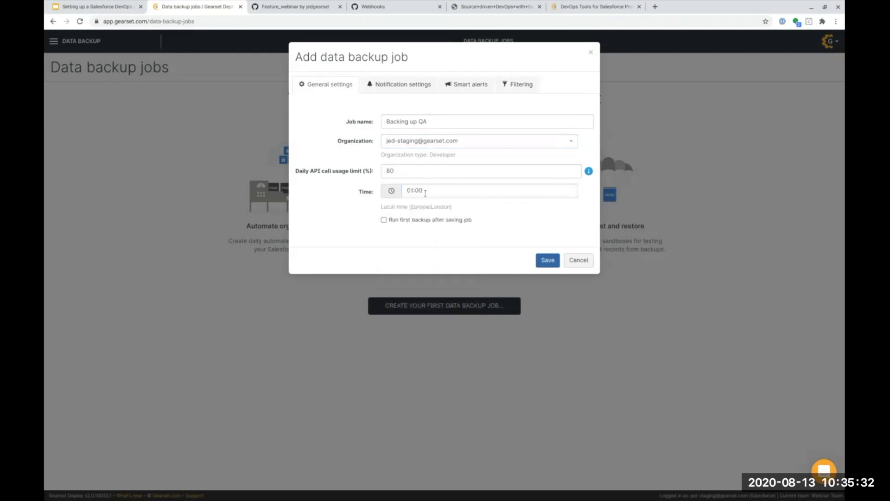
{"action": "left_click", "coordinate": [403, 91]}
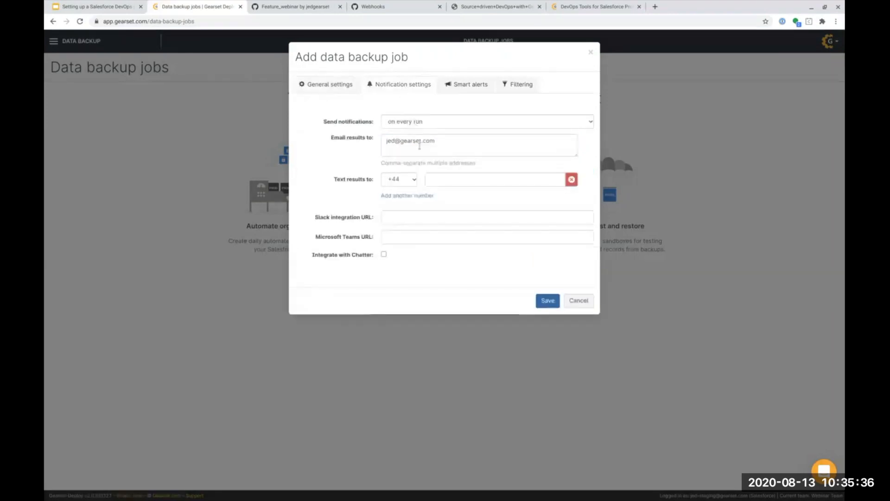
- Add a smart alert for when more than 1 percent of Opportunity records are removed
{"action": "left_click", "coordinate": [440, 142]}
{"action": "left_click", "coordinate": [474, 88]}
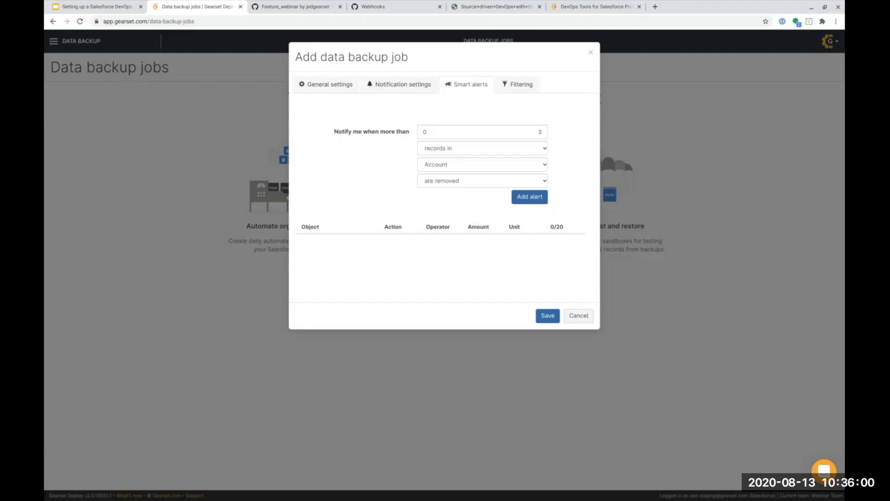
{"action": "left_click_drag", "start_coordinate": [428, 132], "coordinate": [412, 125]}
{"action": "type", "text": "1"}
{"action": "left_click", "coordinate": [444, 159]}
{"action": "key", "text": "o"}
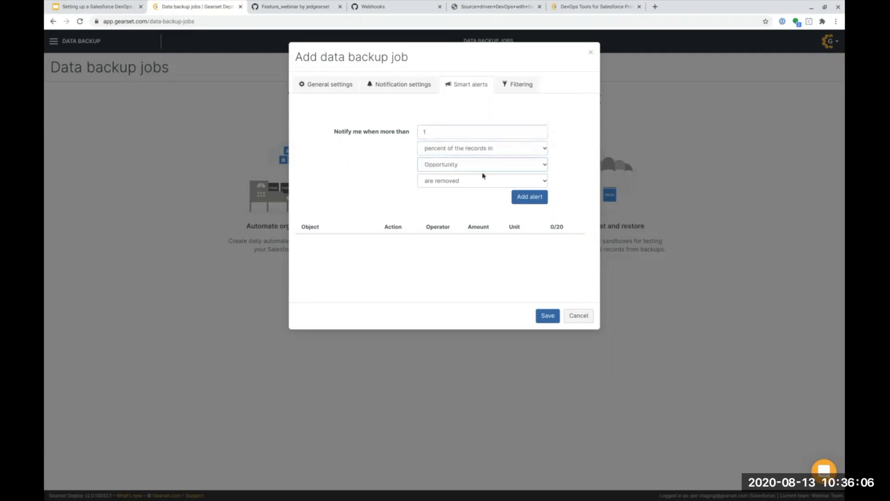
{"action": "left_click", "coordinate": [461, 185]}
{"action": "left_click", "coordinate": [528, 198]}
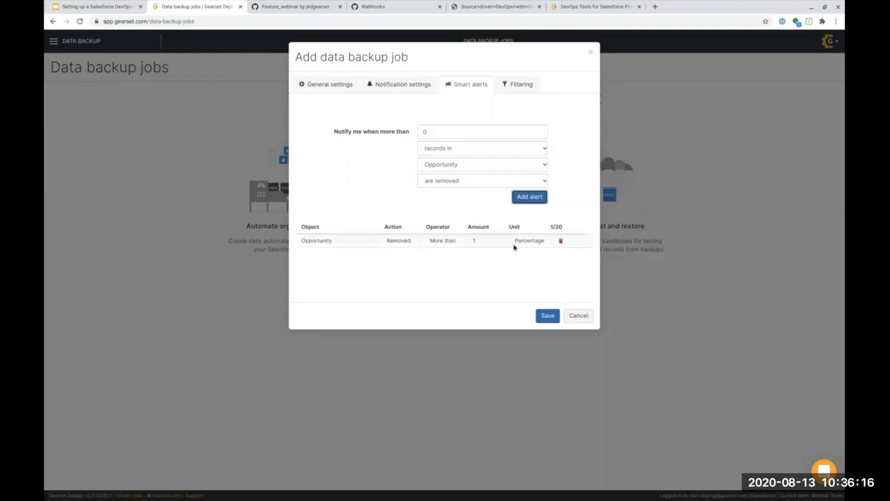
{"action": "left_click", "coordinate": [519, 84]}
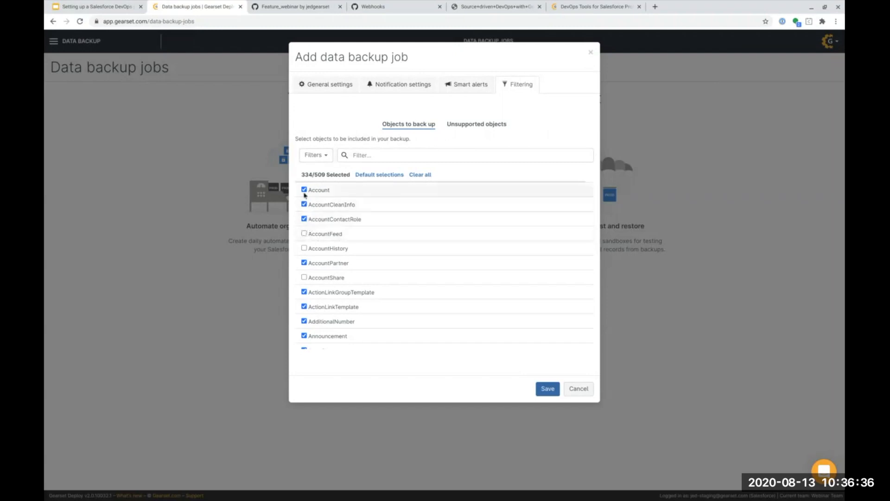
- Review the 334 of 509 selected objects and save the Backing up QA job
{"action": "left_click_drag", "start_coordinate": [302, 175], "coordinate": [313, 174]}
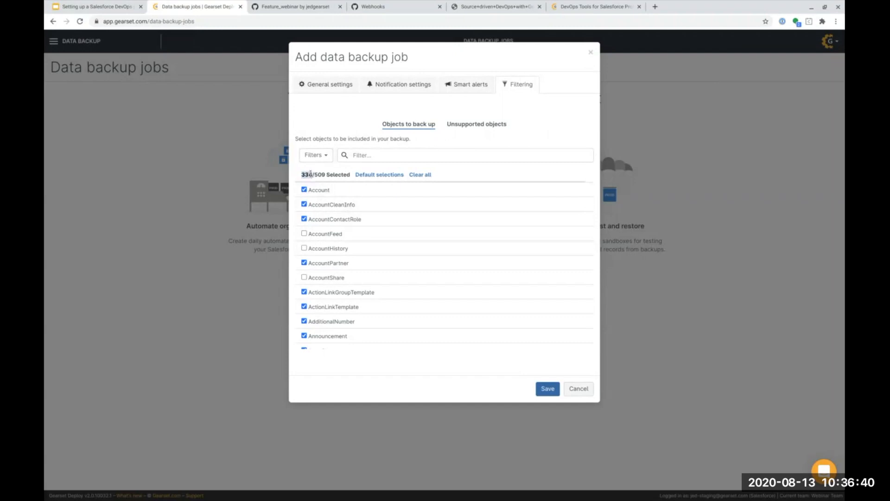
{"action": "left_click", "coordinate": [311, 174]}
{"action": "left_click", "coordinate": [548, 390]}
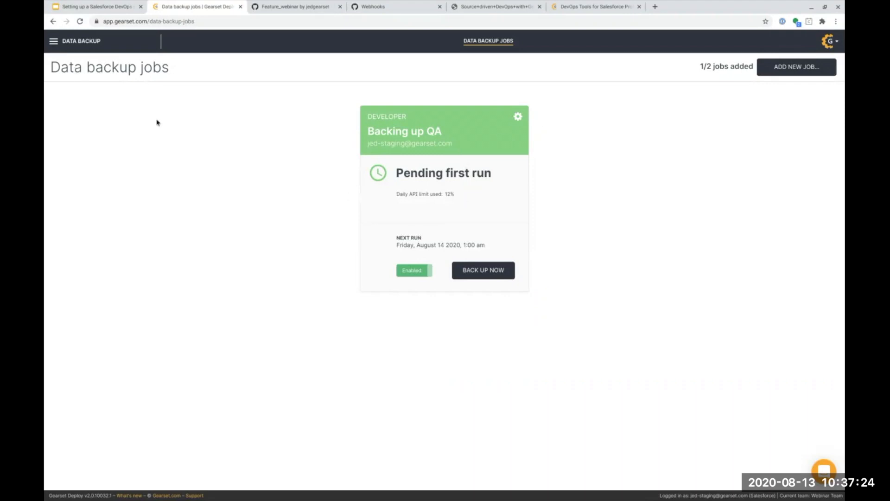
- Open the Automation > Unit testing dashboard showing the staging org's Coverage Low job
{"action": "left_click", "coordinate": [53, 41]}
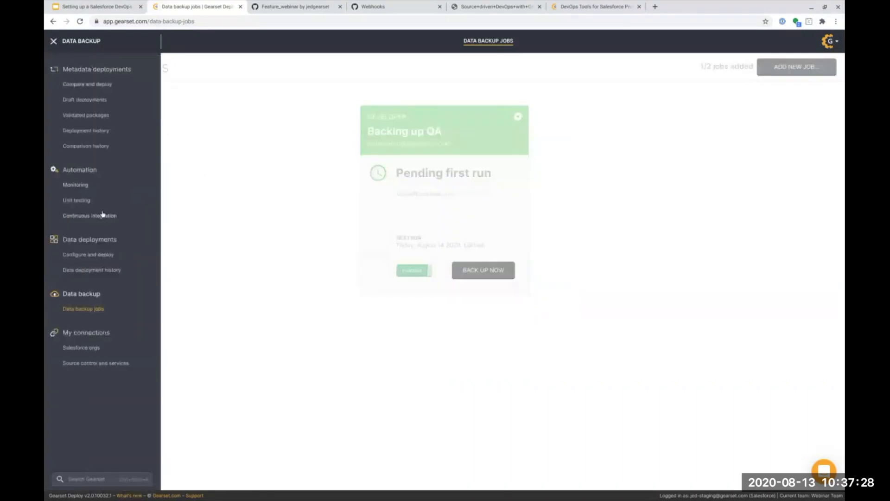
{"action": "left_click", "coordinate": [77, 200]}
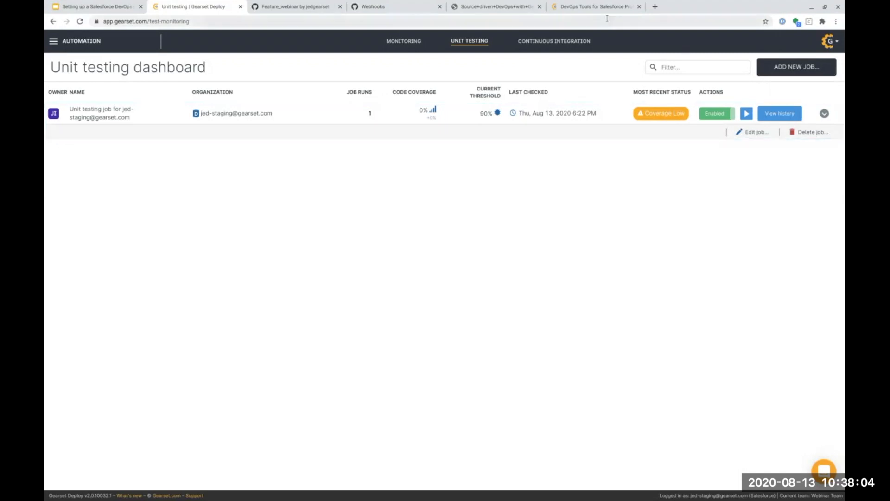
- Review the Monitoring dashboard, then advance the slide deck to slide 14, 'Can you beat me?'
{"action": "left_click", "coordinate": [54, 41]}
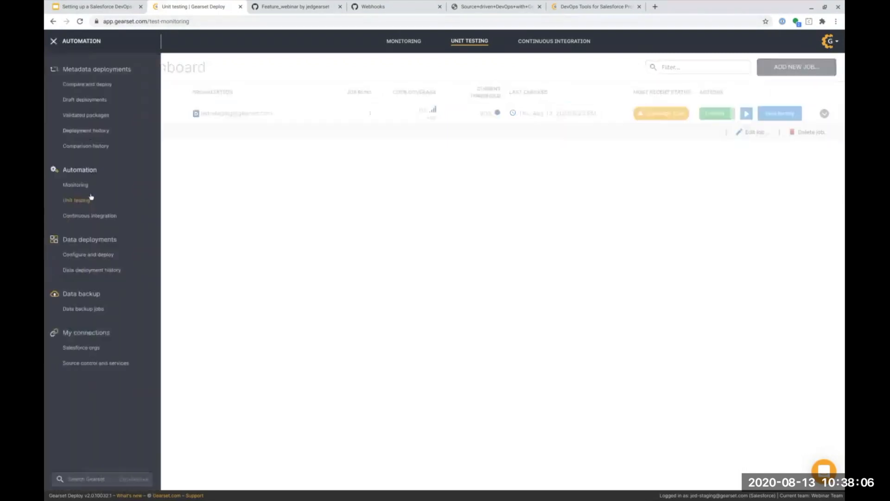
{"action": "left_click", "coordinate": [81, 186]}
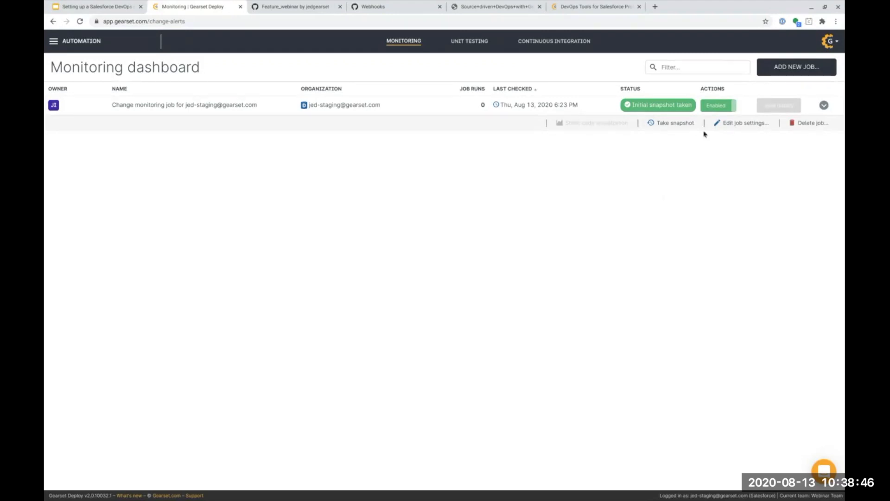
{"action": "left_click", "coordinate": [53, 42]}
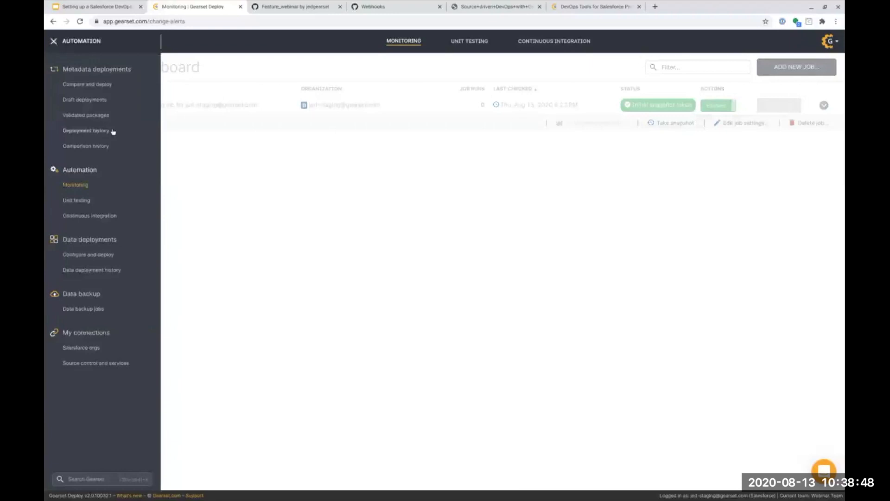
{"action": "left_click", "coordinate": [116, 5]}
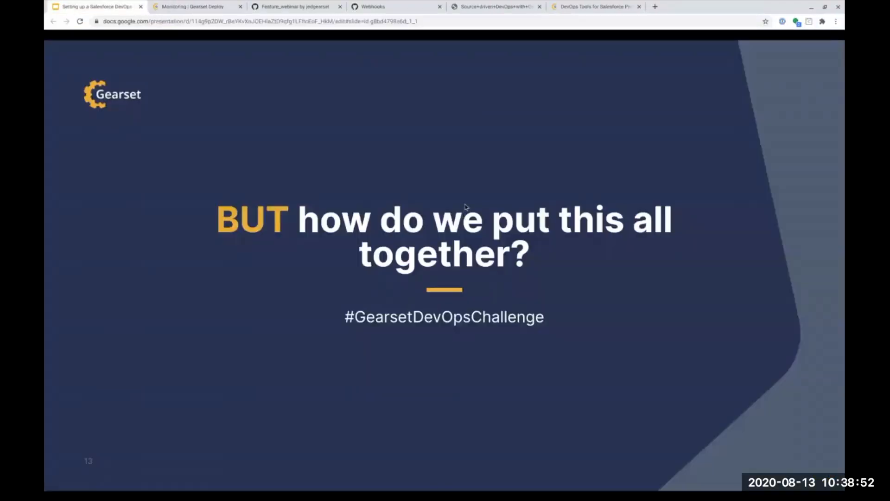
{"action": "key", "text": "Right"}
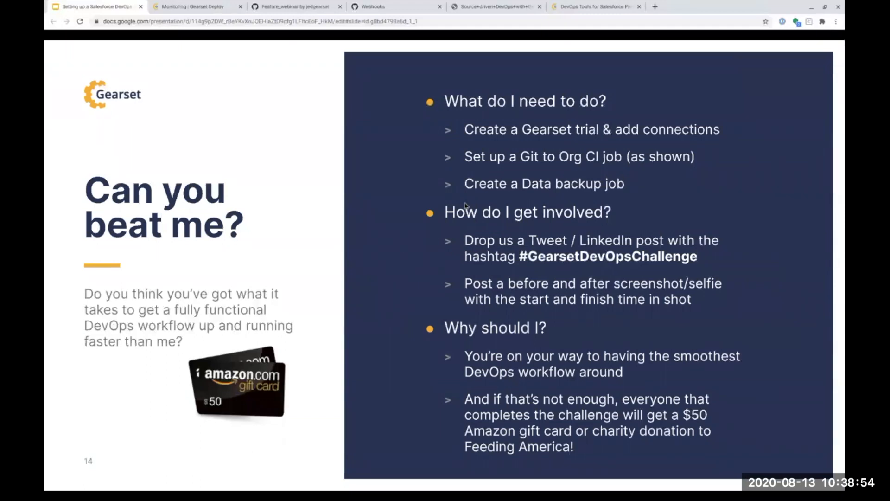